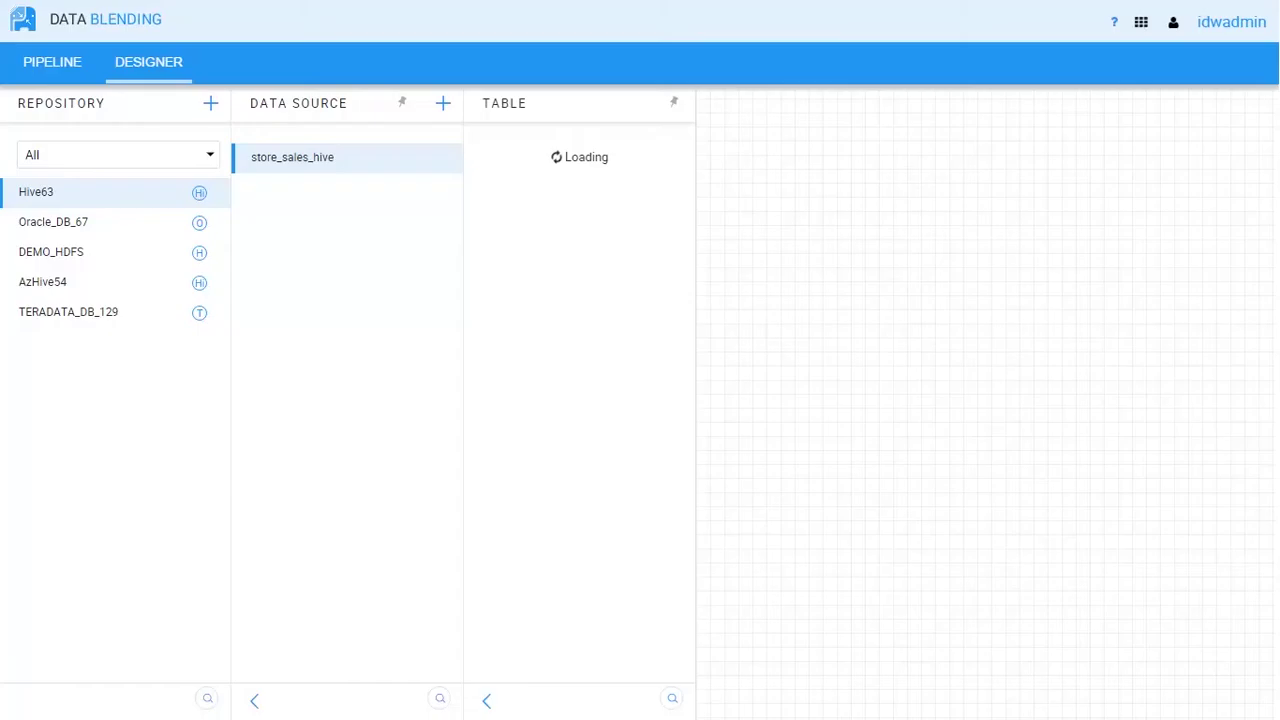
# - Search the tables for 'sa' and place store_sales_hive as the first node on Pipeline_1
pyautogui.write('s')
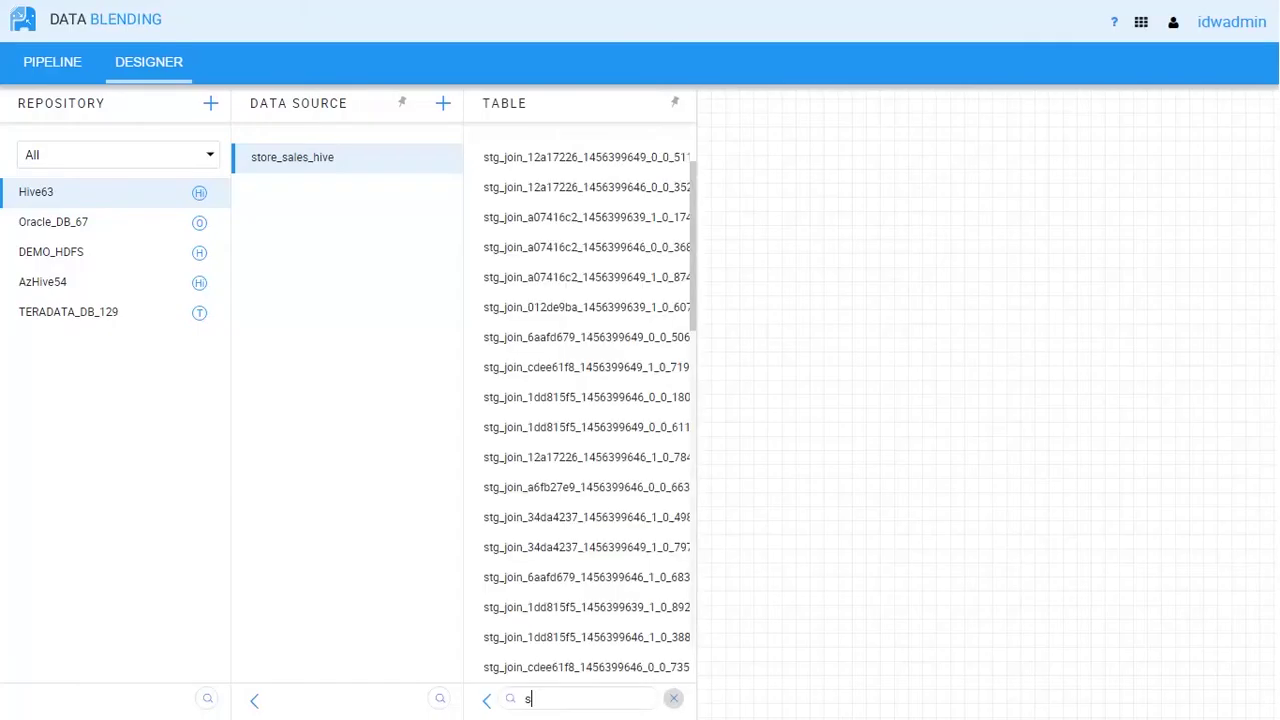
pyautogui.write('a')
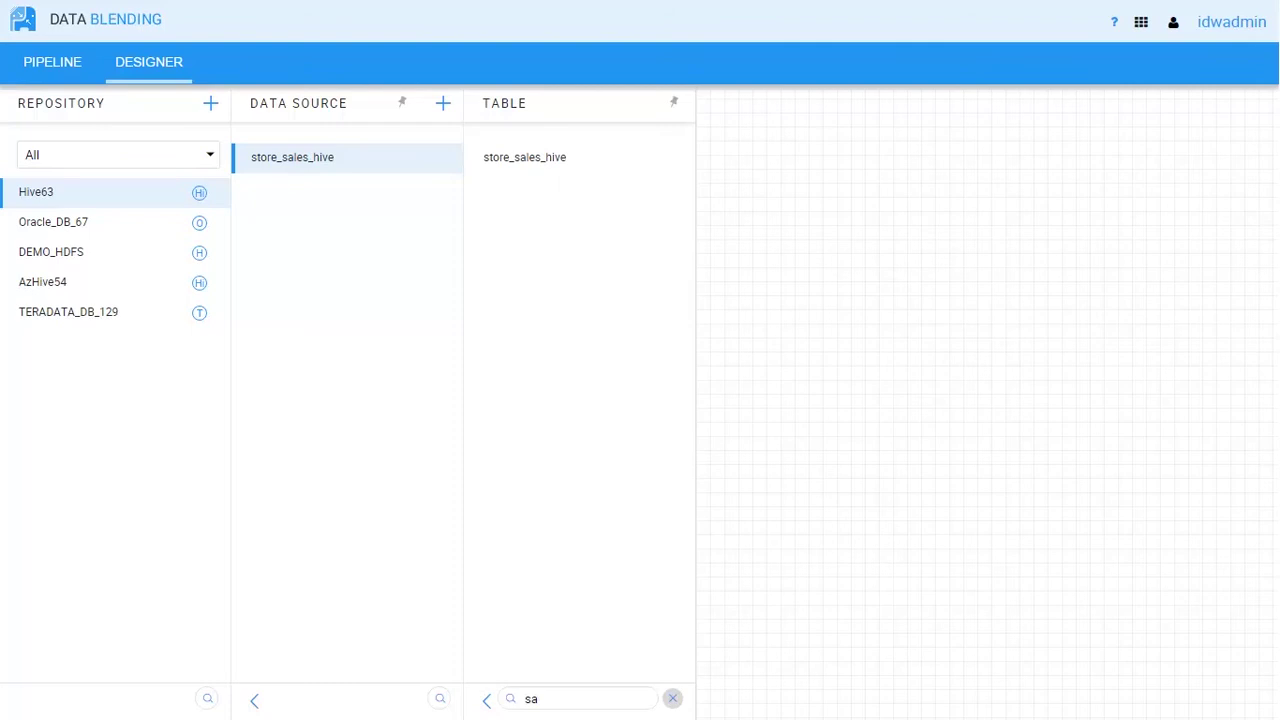
pyautogui.moveTo(524, 157); pyautogui.dragTo(777, 197)
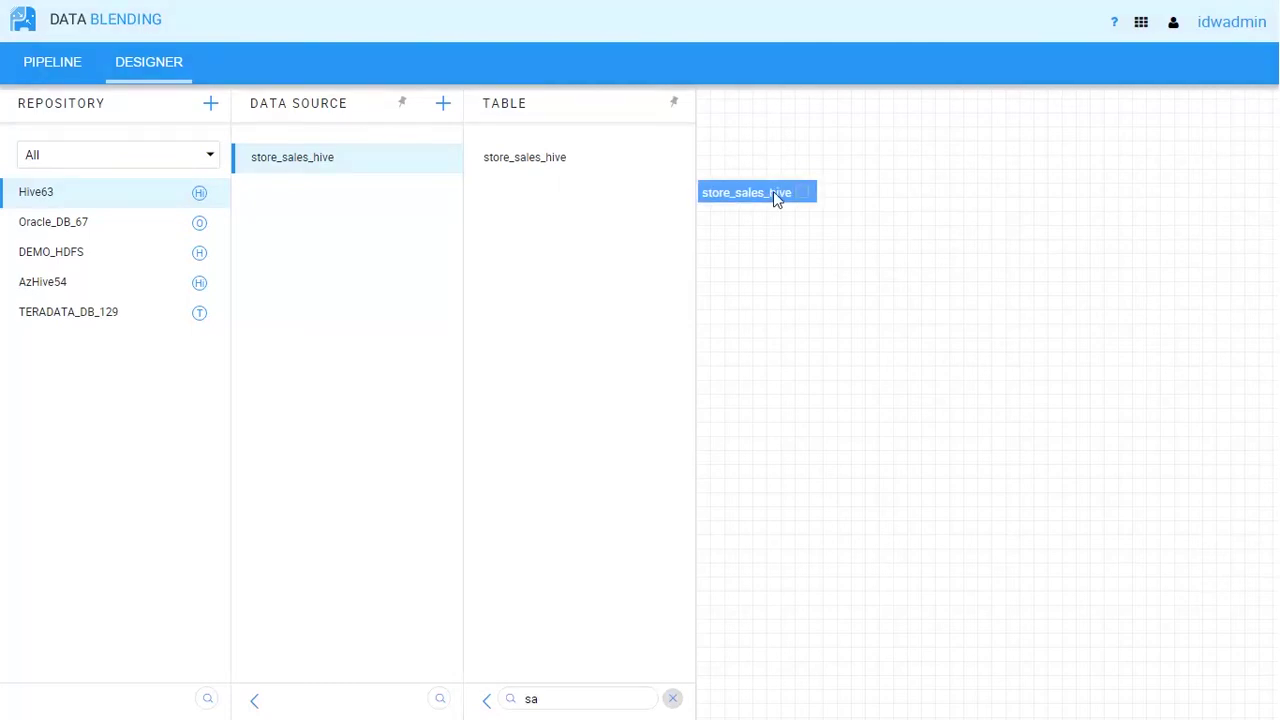
pyautogui.moveTo(773, 192); pyautogui.dragTo(773, 192)
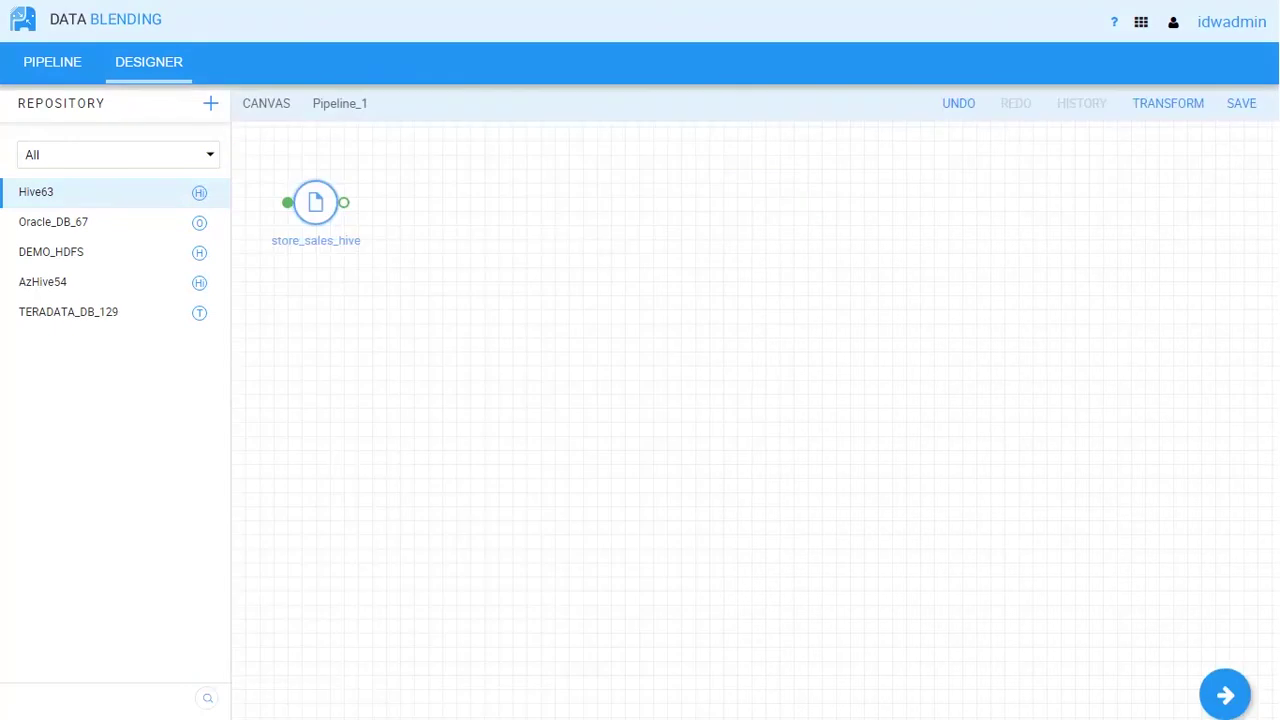
# - Add customer_address from TERADATA_DB_129 (searched with 'ad') to the canvas below store_sales_hive
pyautogui.click(117, 154)
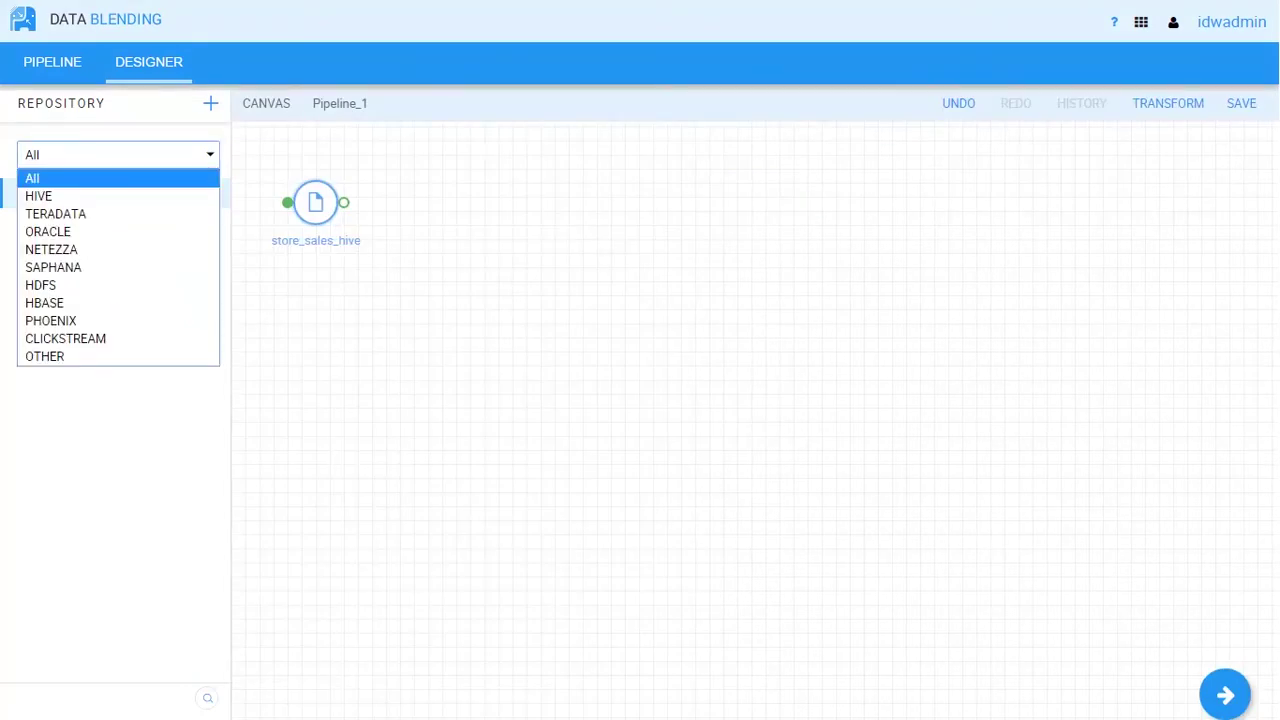
pyautogui.click(55, 214)
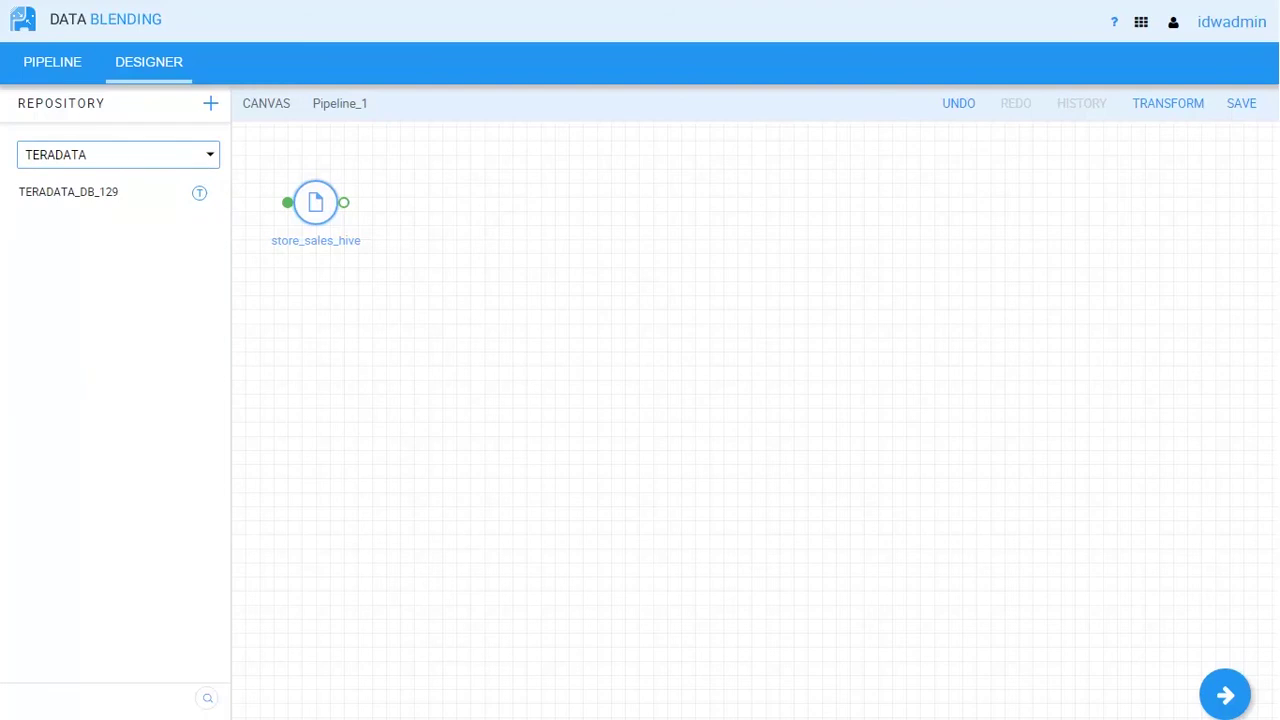
pyautogui.click(68, 191)
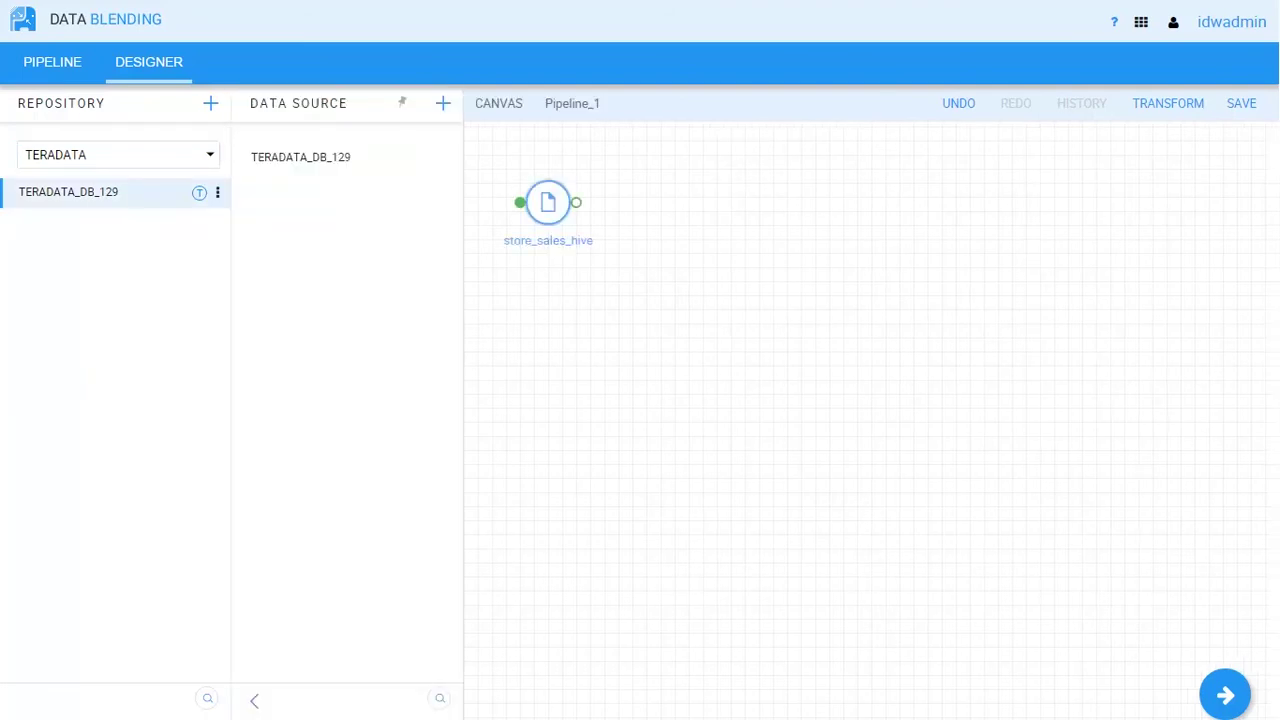
pyautogui.click(300, 157)
pyautogui.write('a')
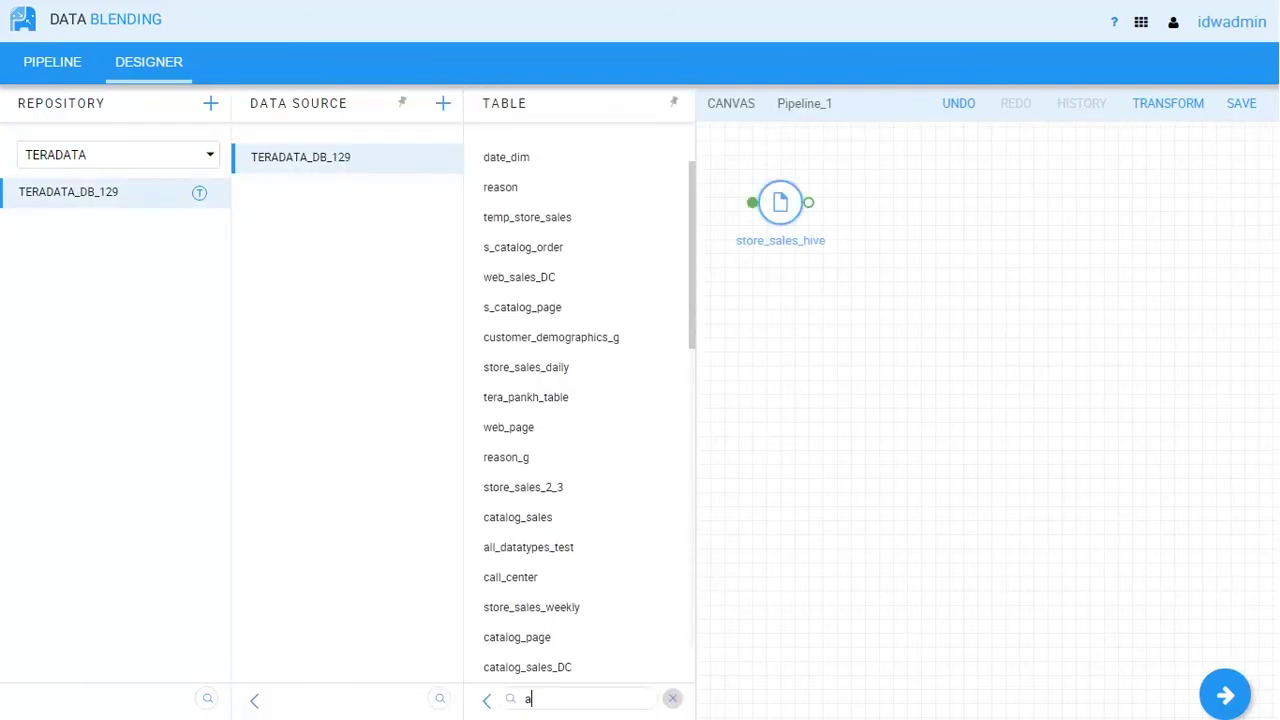
pyautogui.write('d')
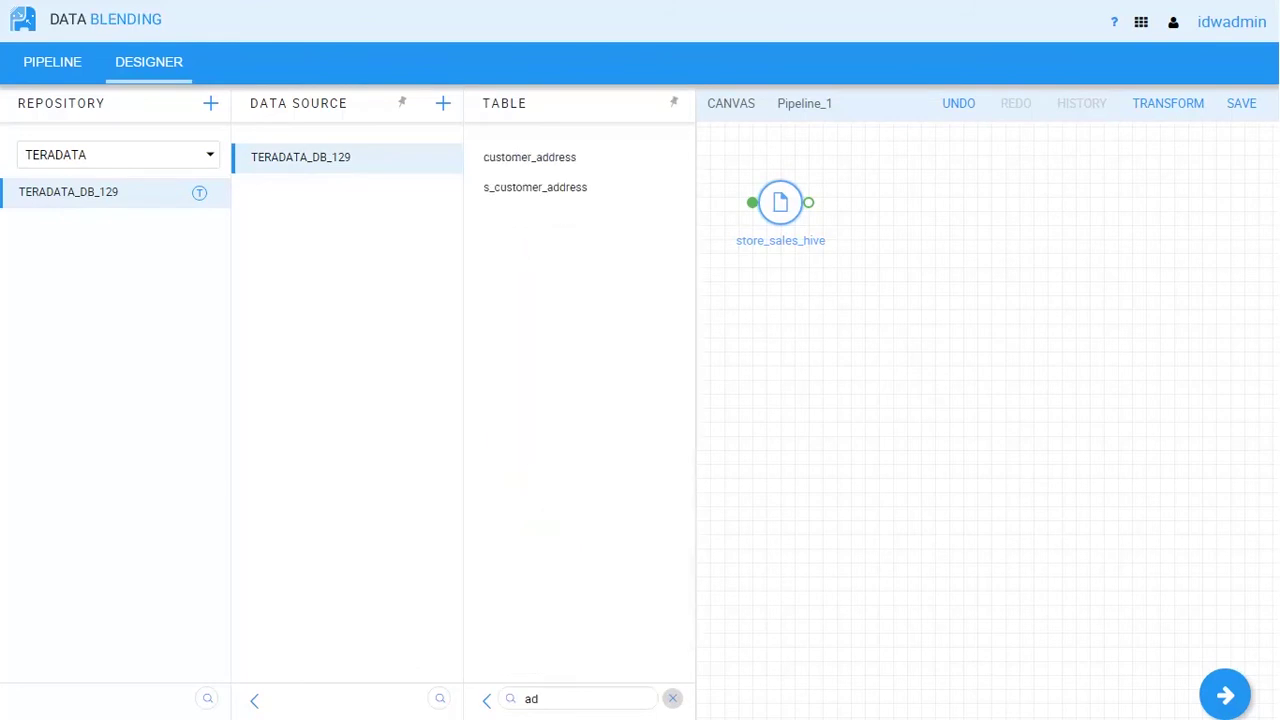
pyautogui.moveTo(529, 157); pyautogui.dragTo(800, 393)
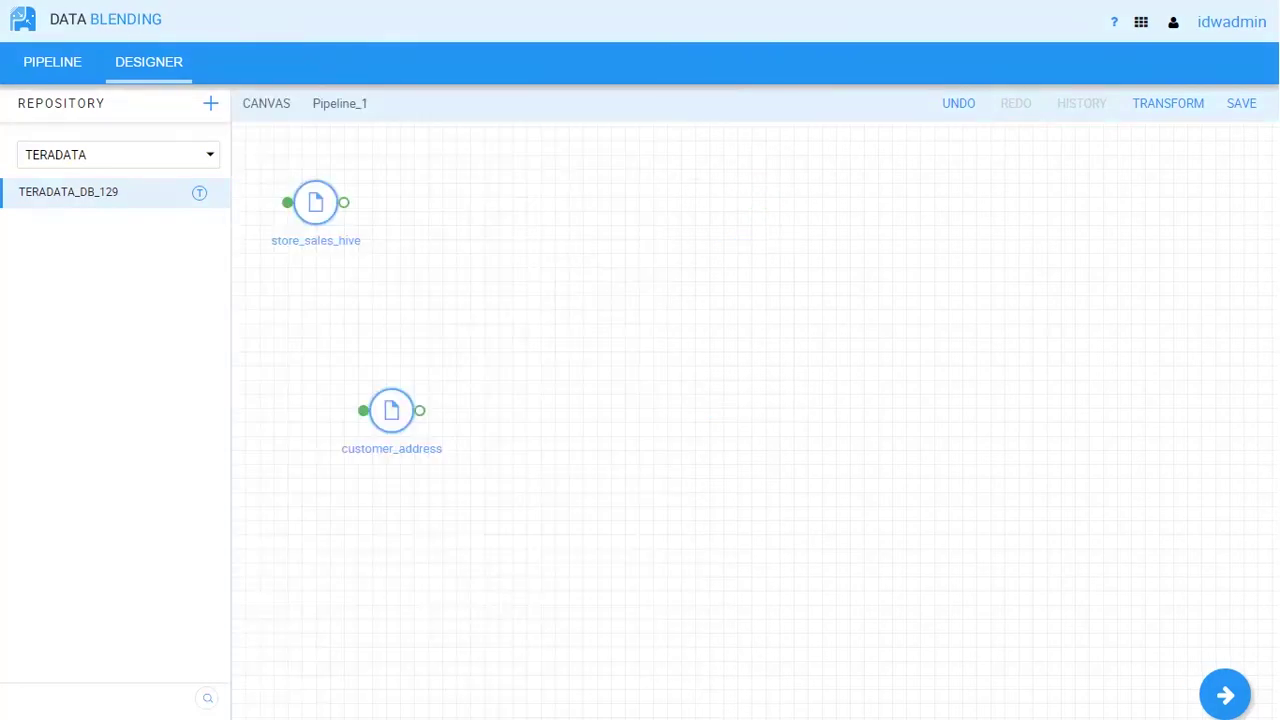
pyautogui.moveTo(392, 420); pyautogui.dragTo(325, 412)
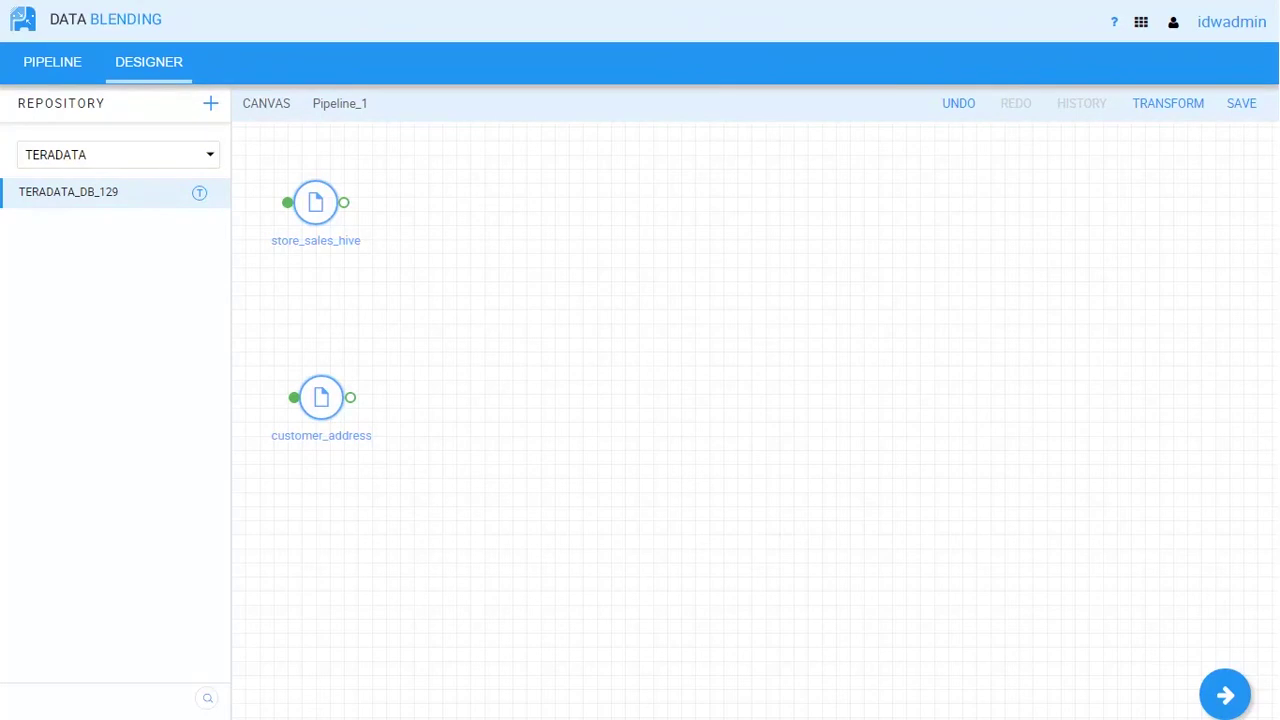
# - Place a Join on the canvas and connect store_sales_hive and customer_address into it
pyautogui.click(1168, 103)
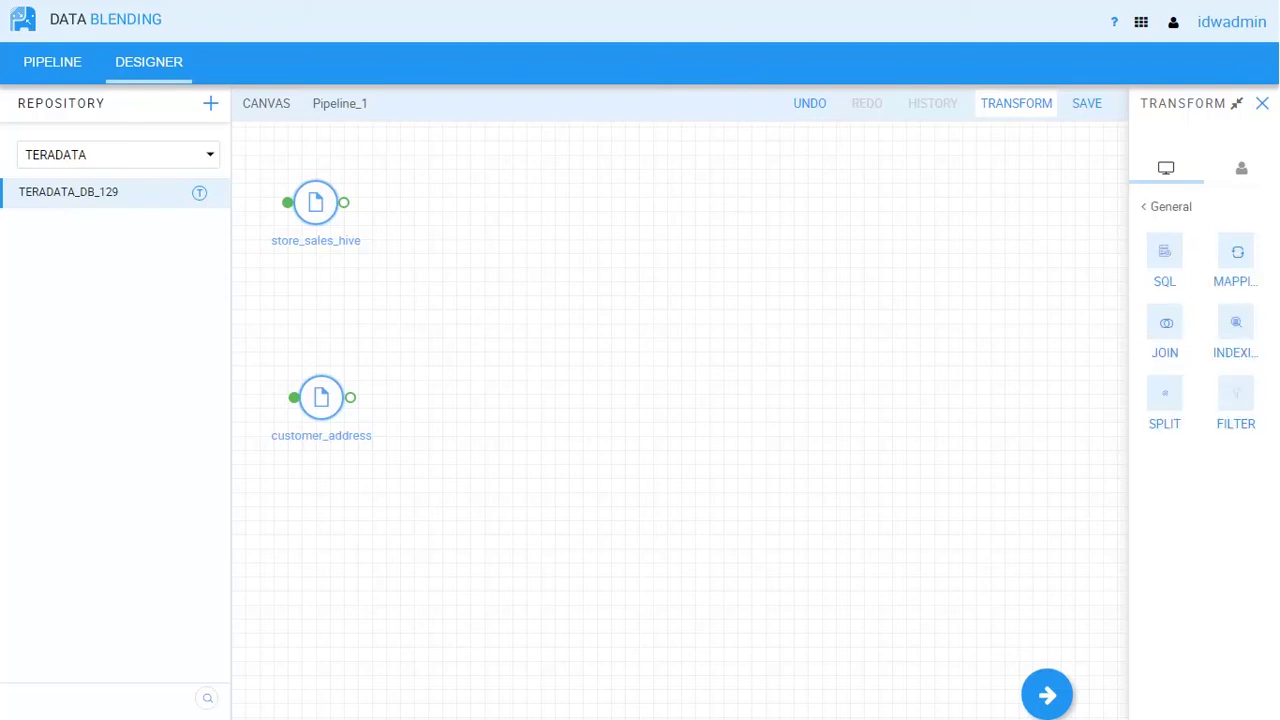
pyautogui.moveTo(1165, 322)
pyautogui.mouseDown()
pyautogui.moveTo(481, 313)
pyautogui.moveTo(537, 327)
pyautogui.moveTo(456, 300)
pyautogui.mouseUp()
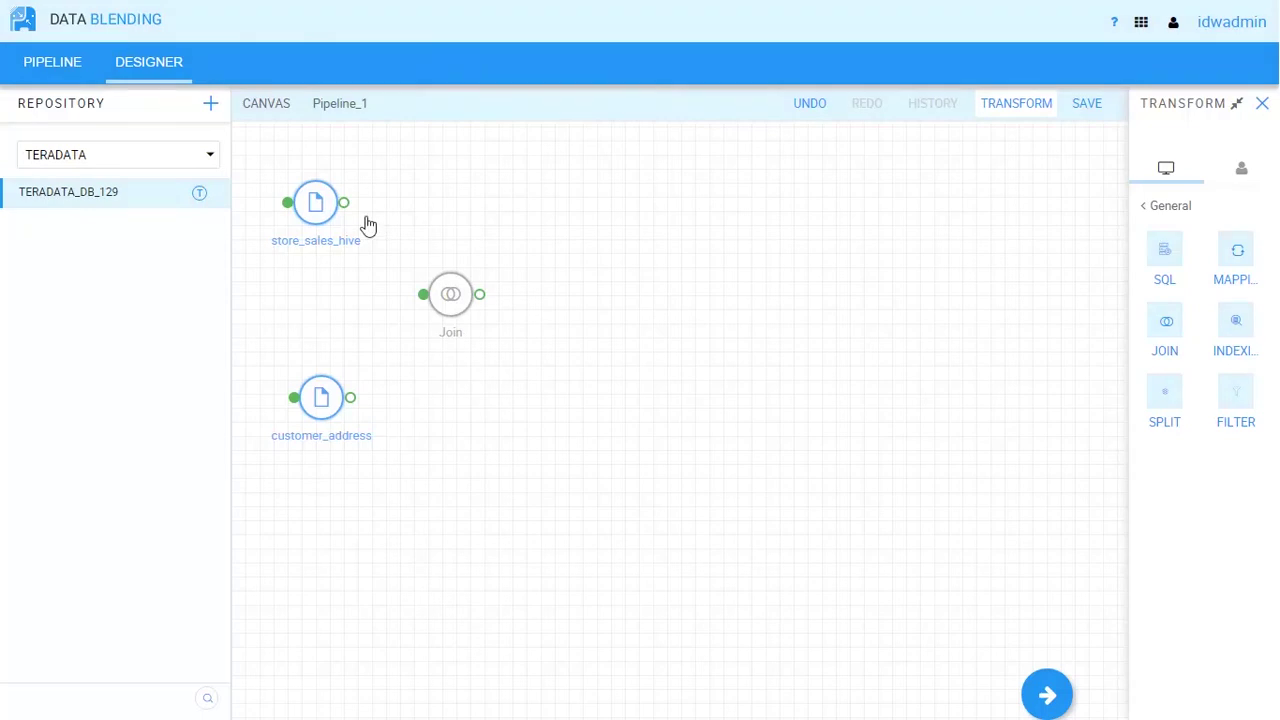
pyautogui.moveTo(344, 203); pyautogui.dragTo(424, 295)
pyautogui.moveTo(350, 397); pyautogui.dragTo(424, 296)
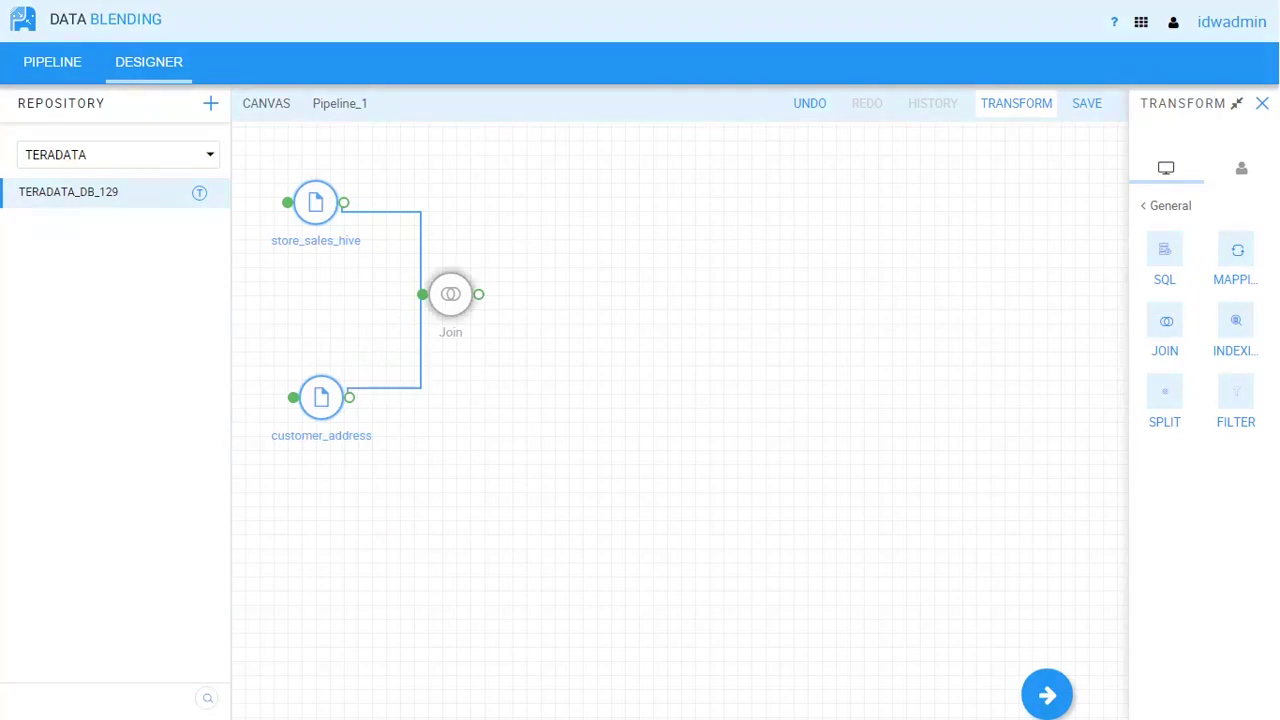
# - Name the Join output DemoJoinOutput1 with the condition ss_addr_sk = ca_address_sk
pyautogui.doubleClick(450, 294)
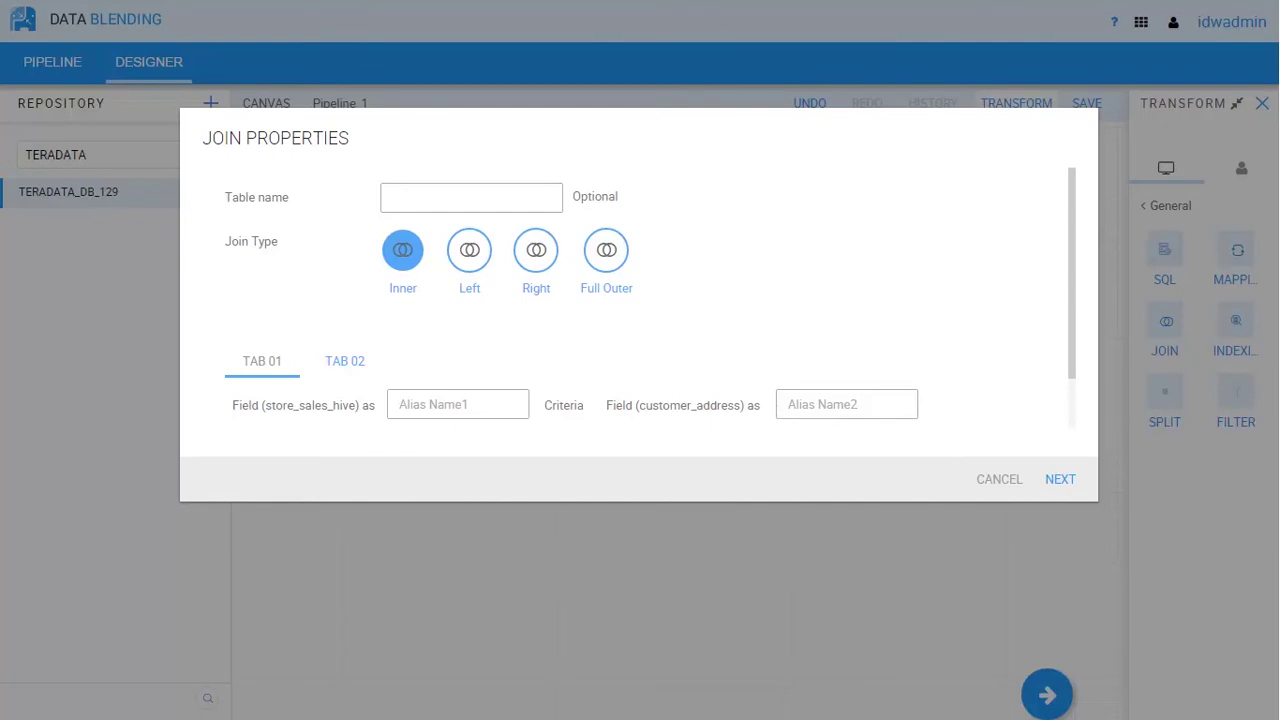
pyautogui.write('DemoJoinOutput1')
pyautogui.scroll(-1, 650, 300)
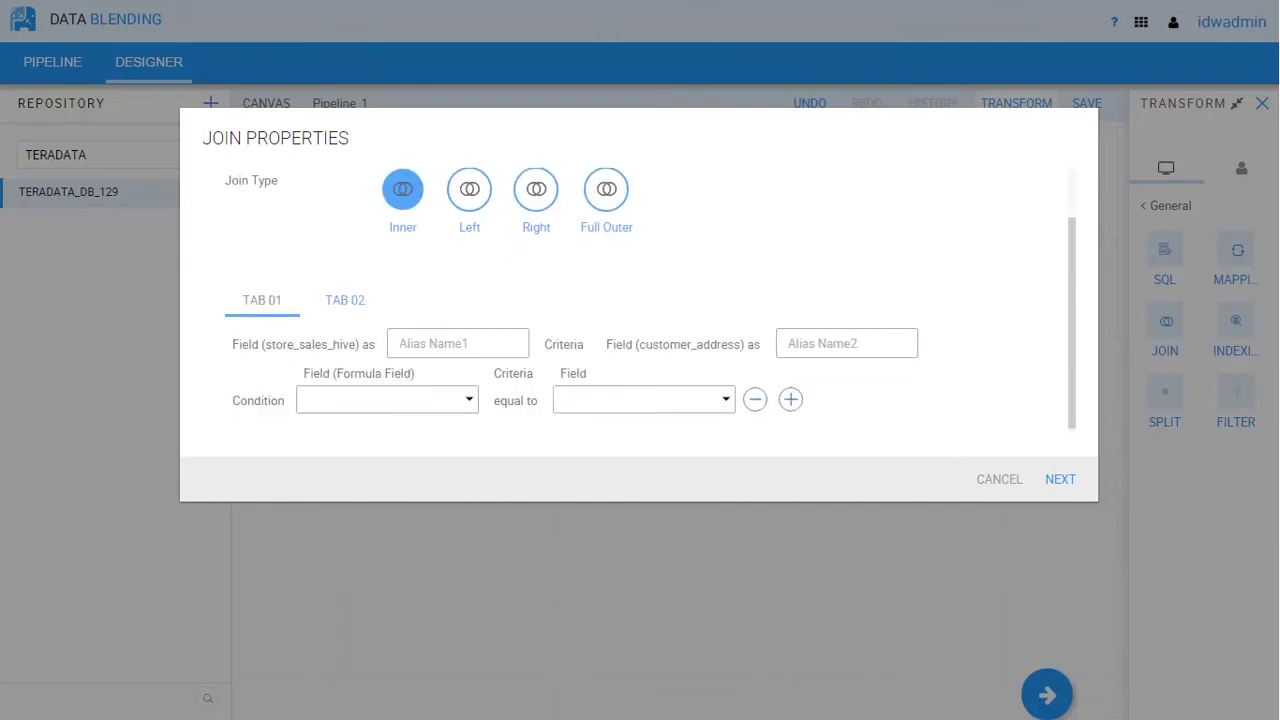
pyautogui.click(387, 400)
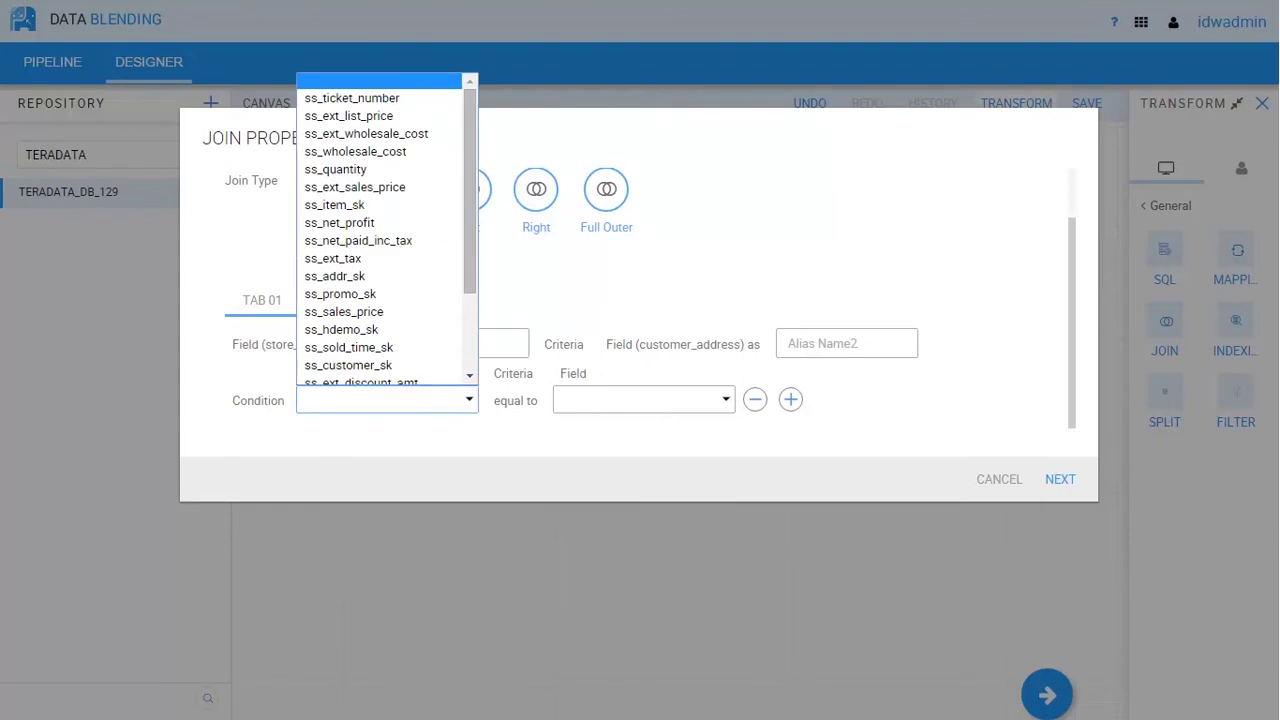
pyautogui.click(334, 276)
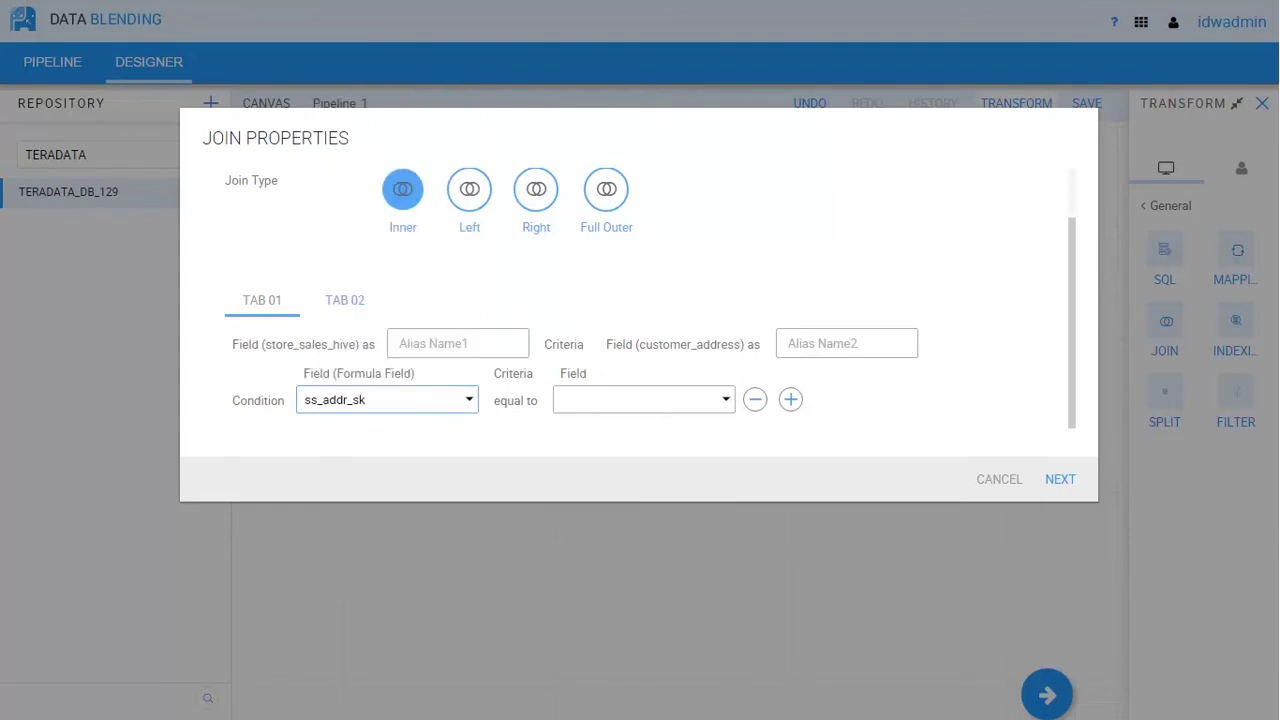
pyautogui.click(643, 400)
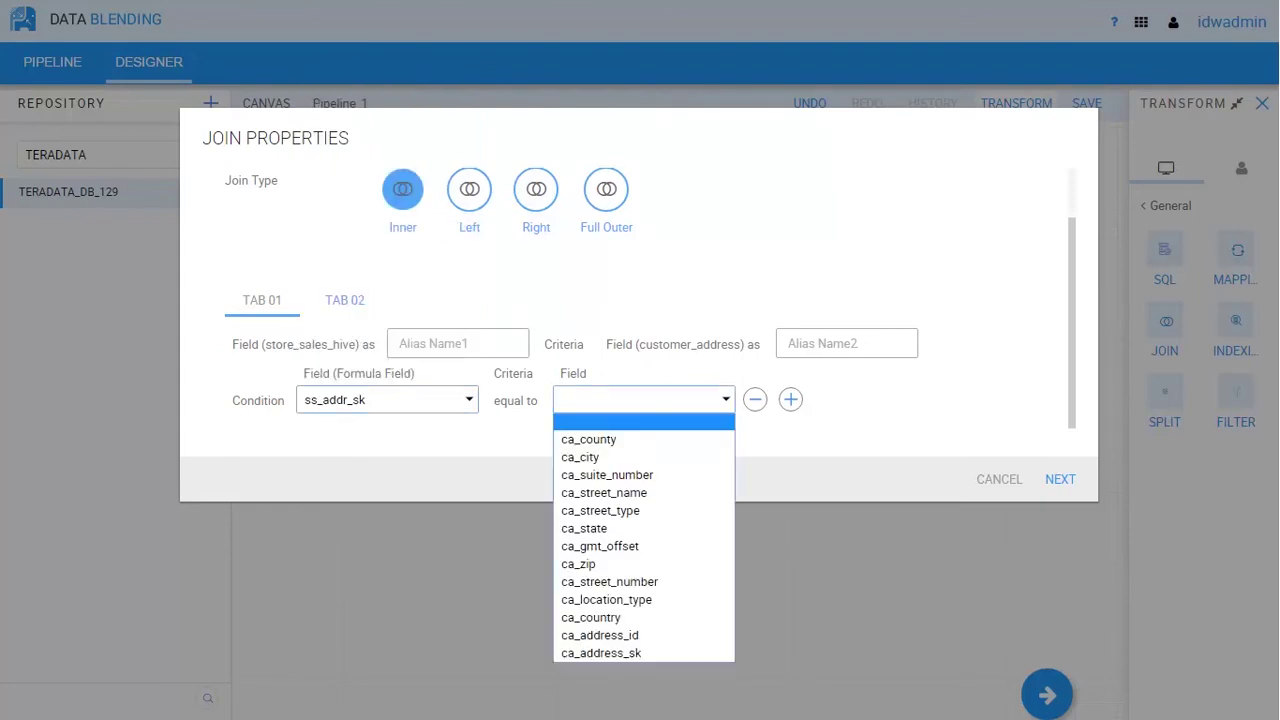
pyautogui.click(601, 653)
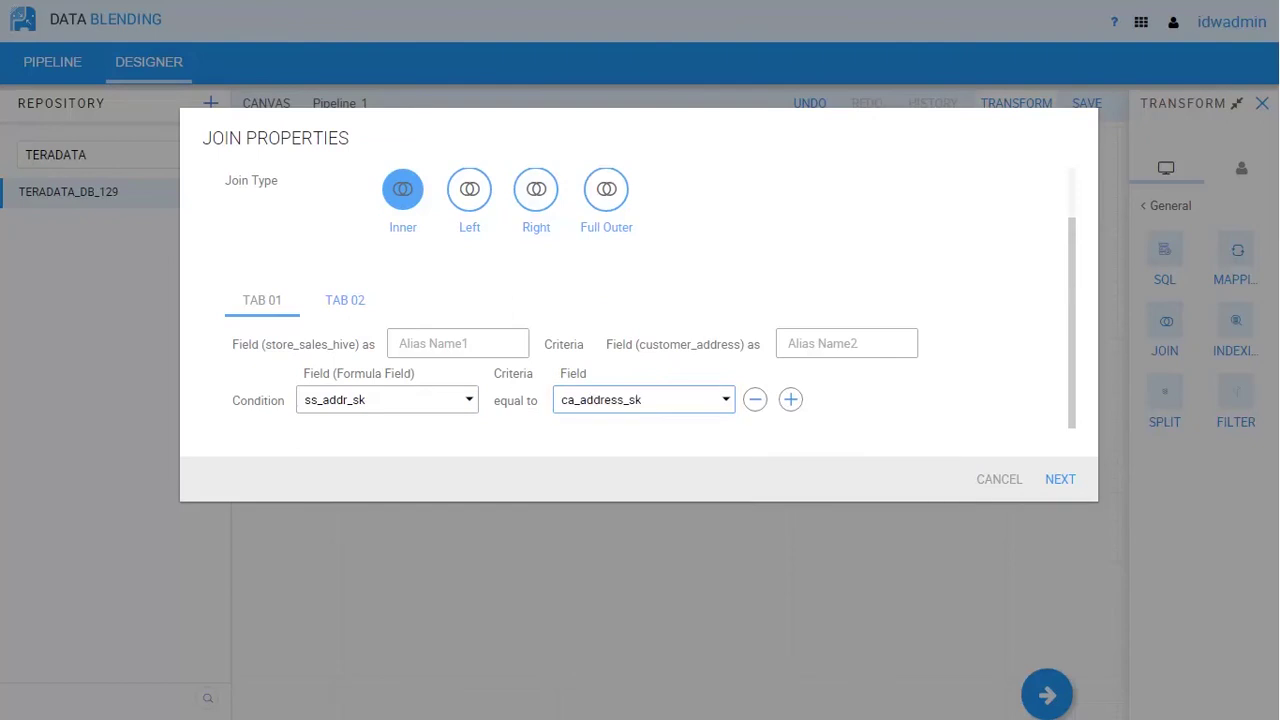
# - Move to the output fields tab and review the kept fields
pyautogui.click(1060, 479)
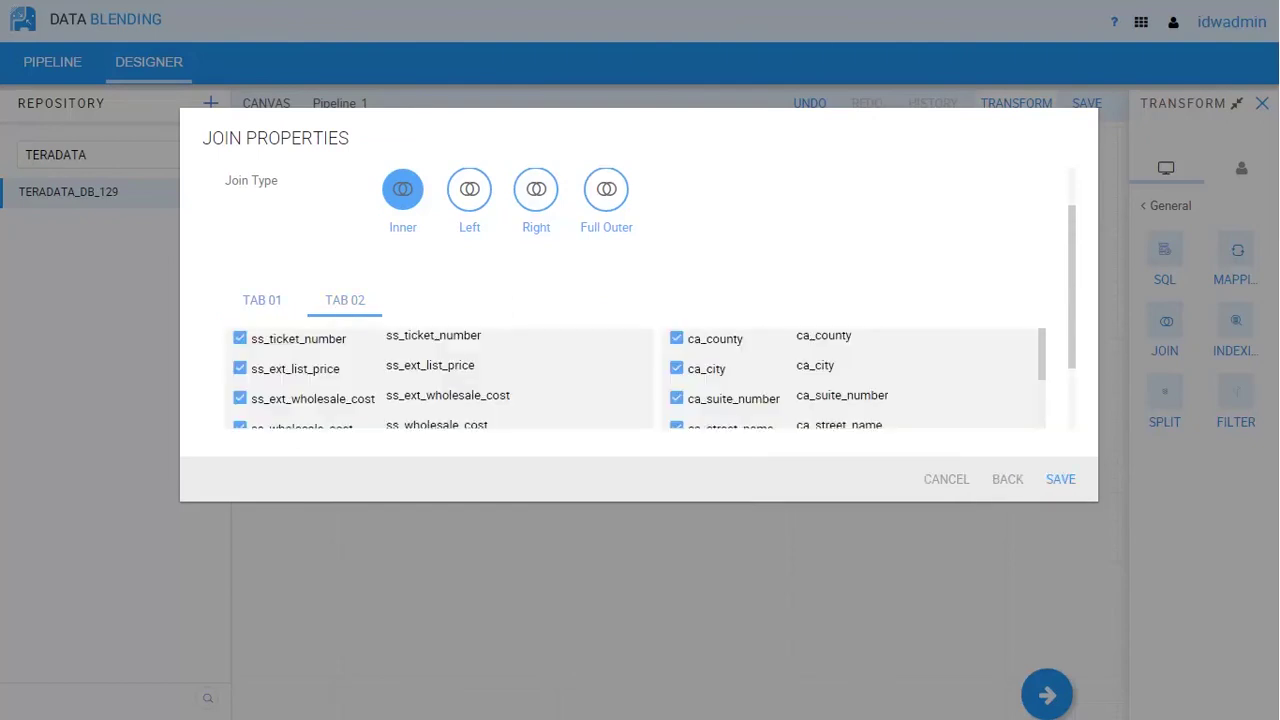
pyautogui.scroll(-5, 1043, 292)
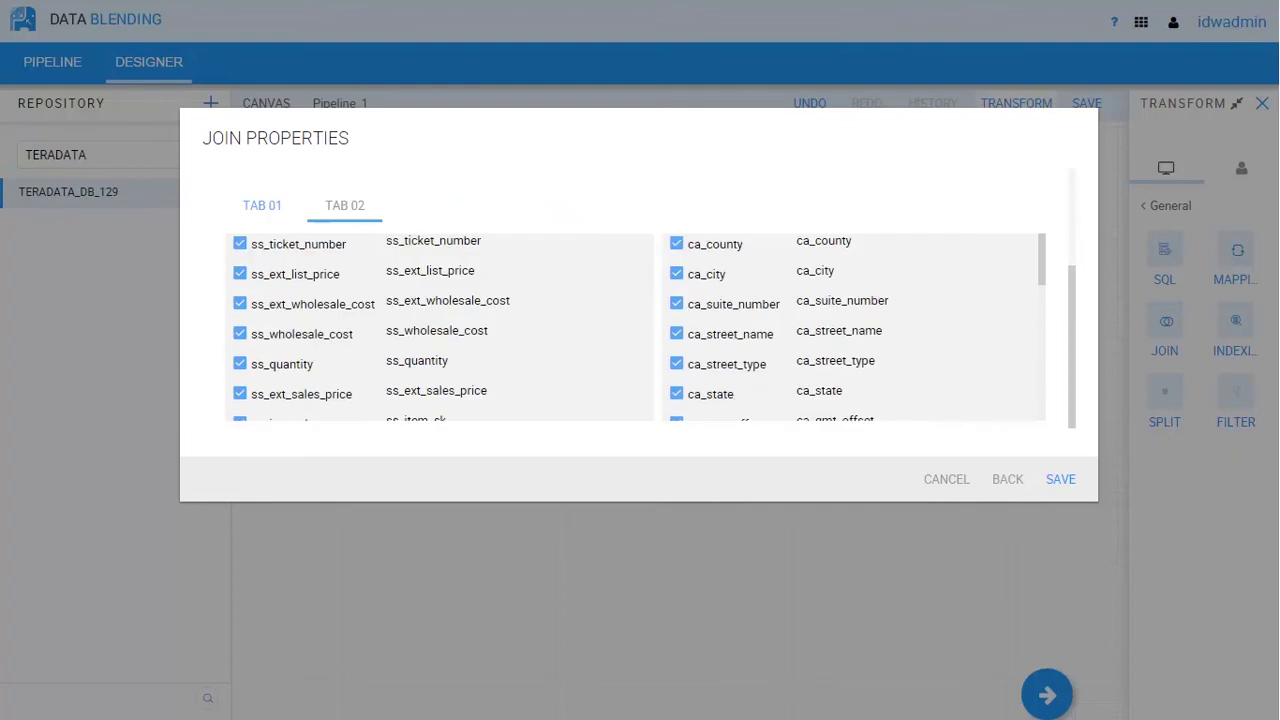
pyautogui.moveTo(1043, 290); pyautogui.dragTo(1049, 398)
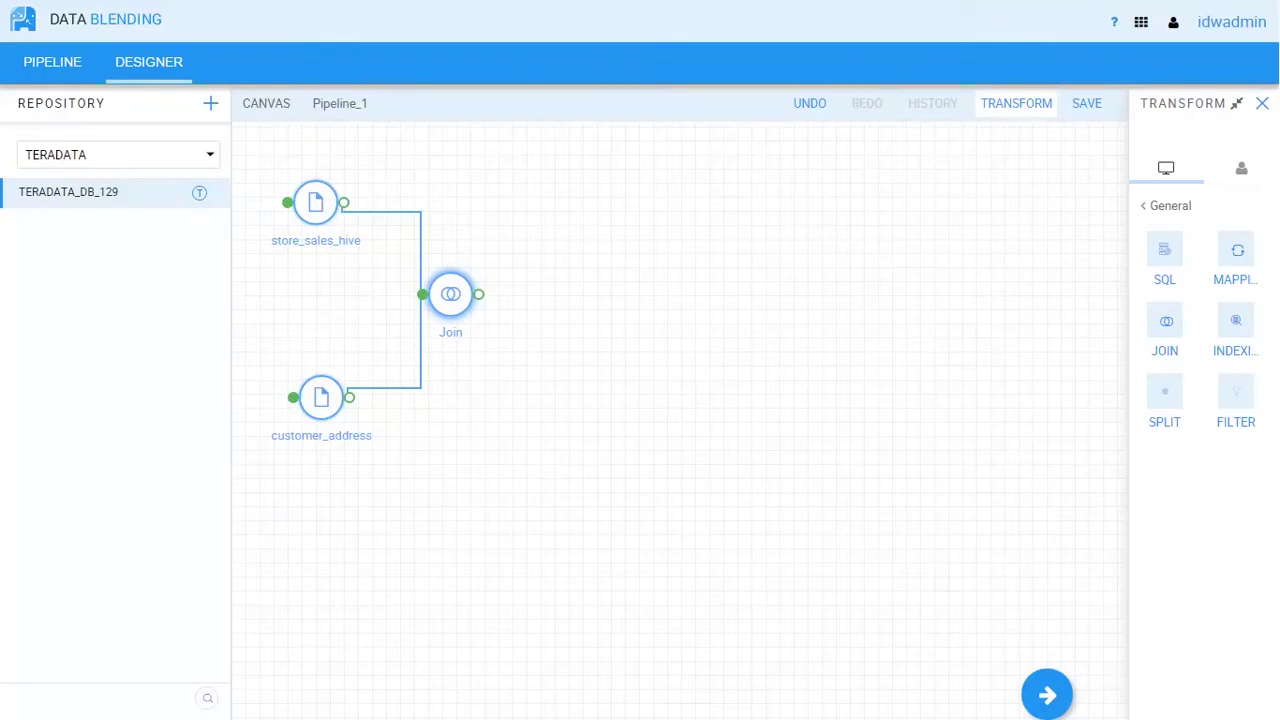
# - Add a Mapping step fed by customer_address with output table DemoMappingOutput
pyautogui.moveTo(1237, 252); pyautogui.dragTo(505, 467)
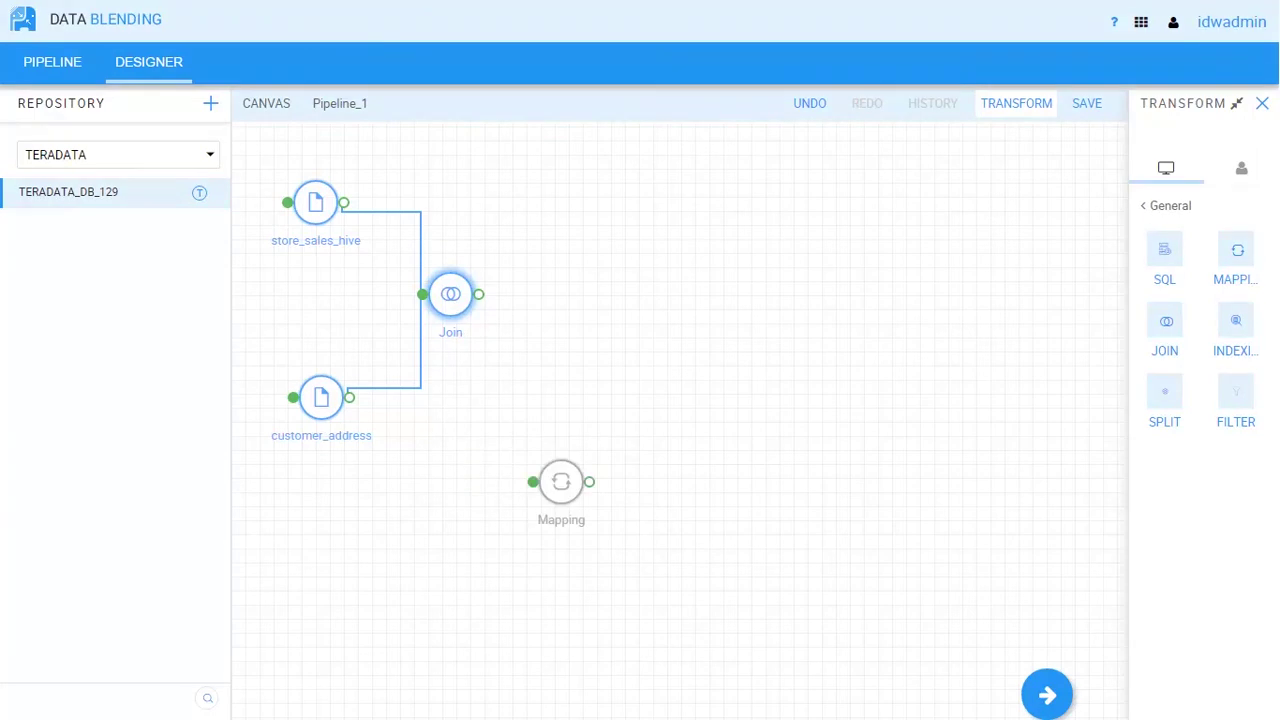
pyautogui.moveTo(349, 397); pyautogui.dragTo(535, 484)
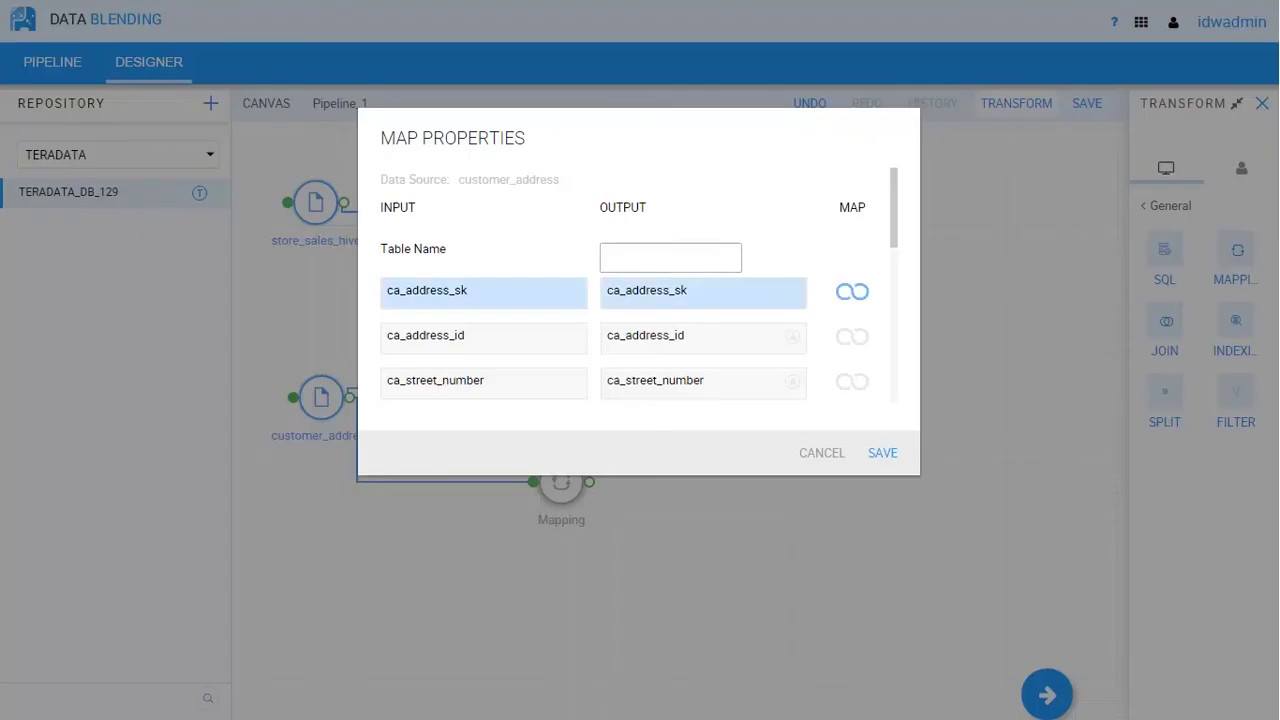
pyautogui.write('DemoMappingOutput')
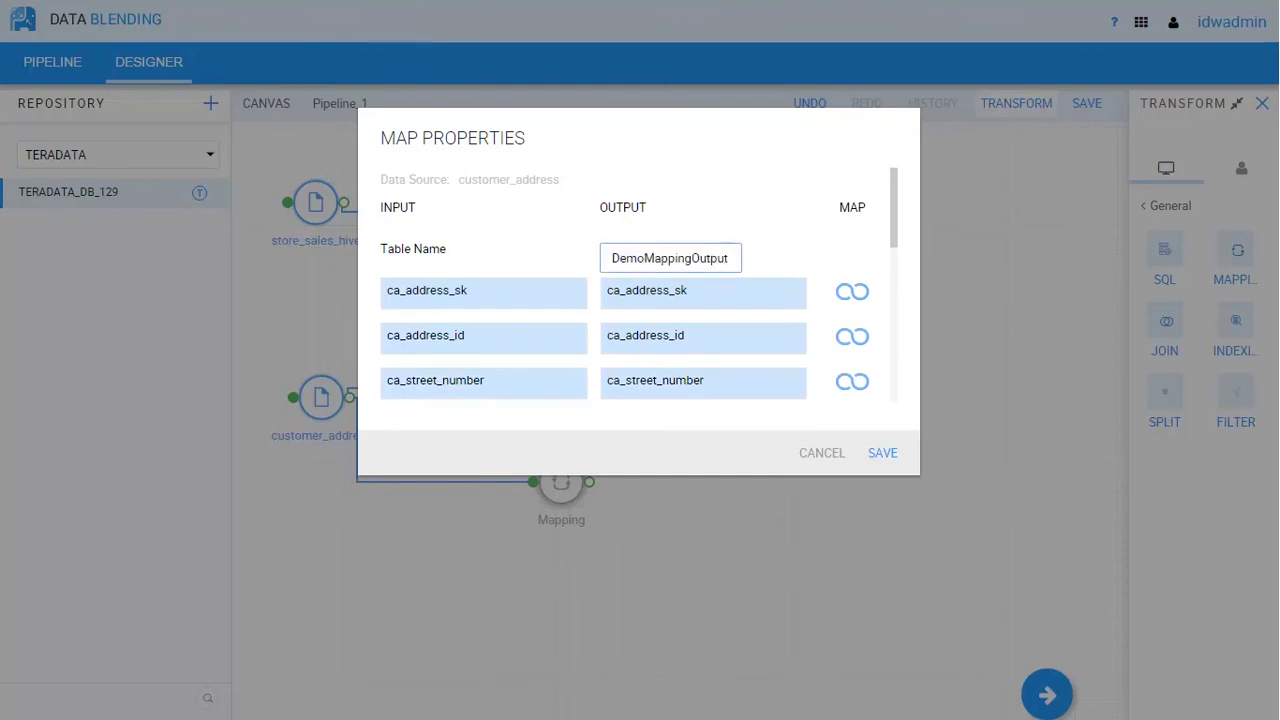
pyautogui.press('Return')
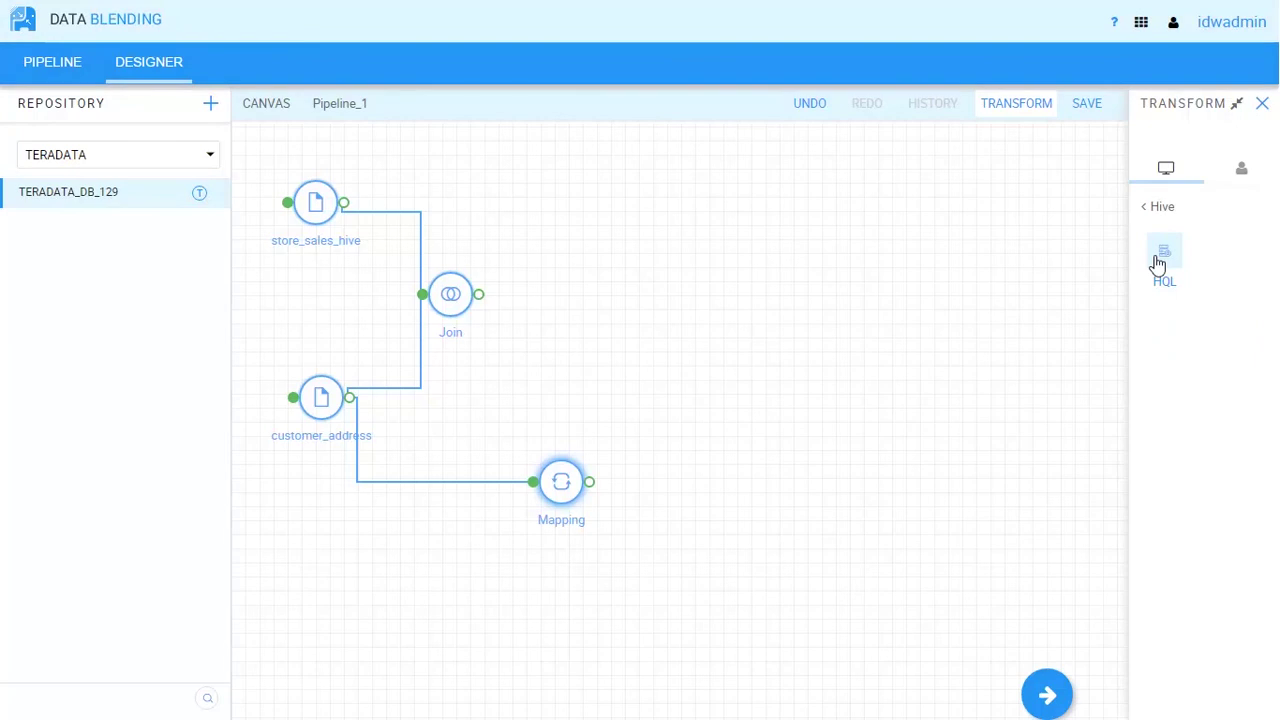
# - Add a Hive HQL Query node to the pipeline, fed by the Join's output
pyautogui.moveTo(1160, 258)
pyautogui.mouseDown()
pyautogui.moveTo(631, 314)
pyautogui.moveTo(608, 303)
pyautogui.mouseUp()
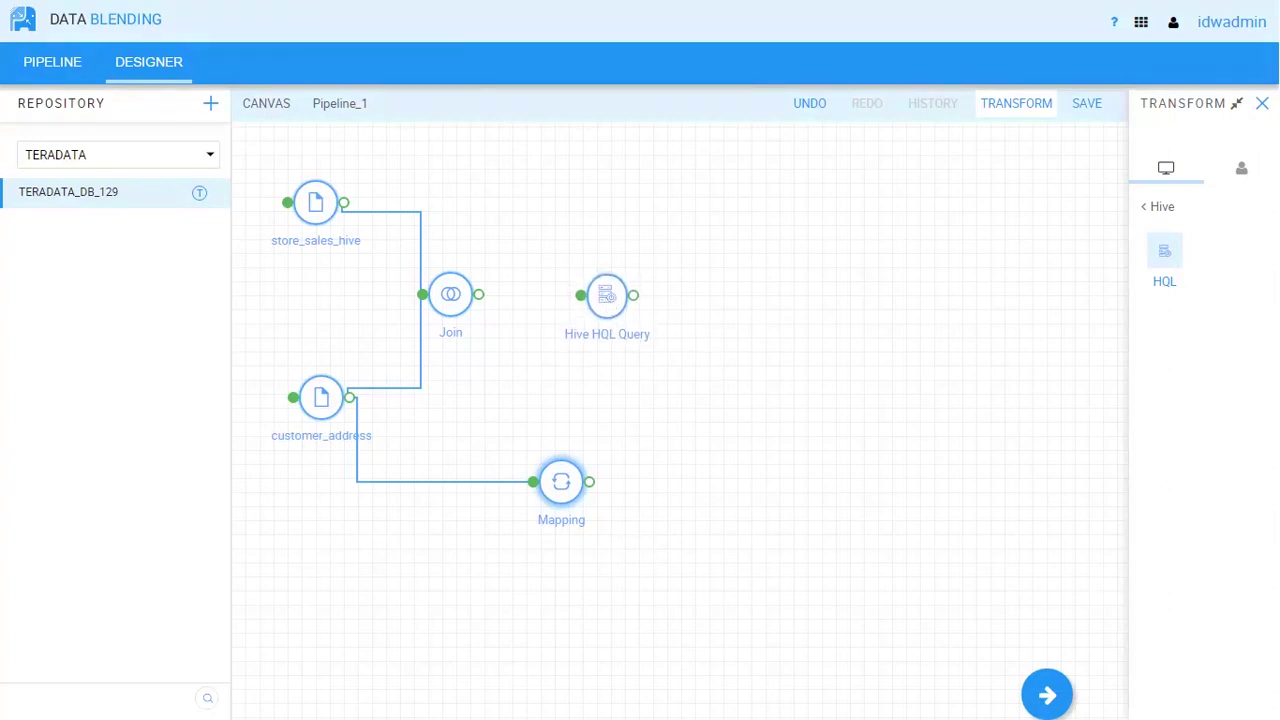
pyautogui.moveTo(479, 294); pyautogui.dragTo(582, 297)
pyautogui.click(117, 154)
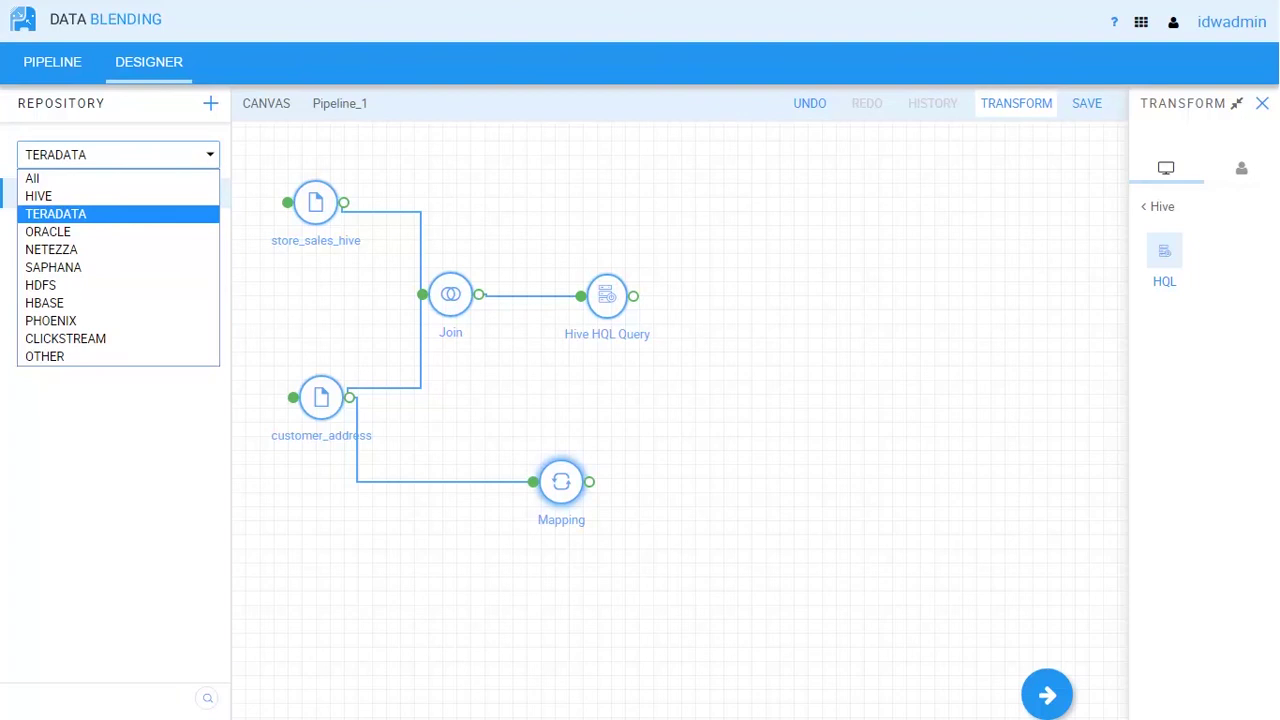
# - Place the HDFS Demo dataset right of Hive HQL Query and connect the query into it
pyautogui.click(40, 285)
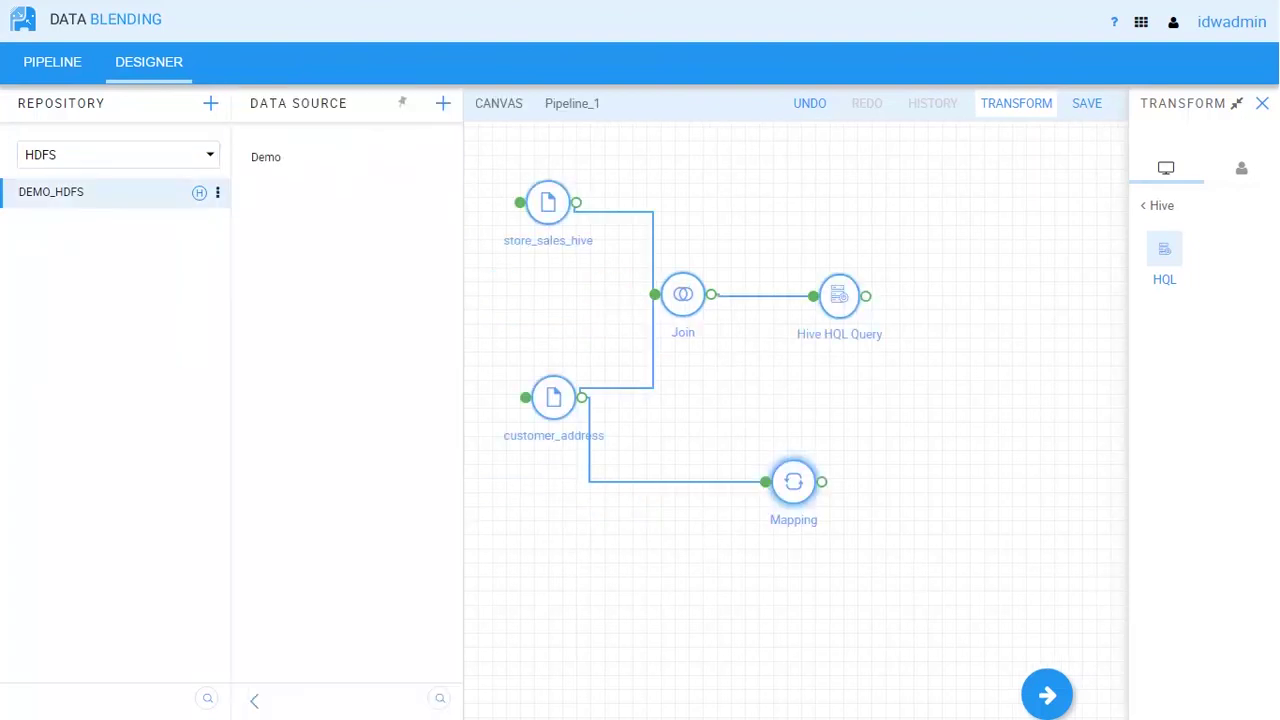
pyautogui.moveTo(265, 157)
pyautogui.mouseDown()
pyautogui.moveTo(737, 265)
pyautogui.moveTo(1012, 308)
pyautogui.mouseUp()
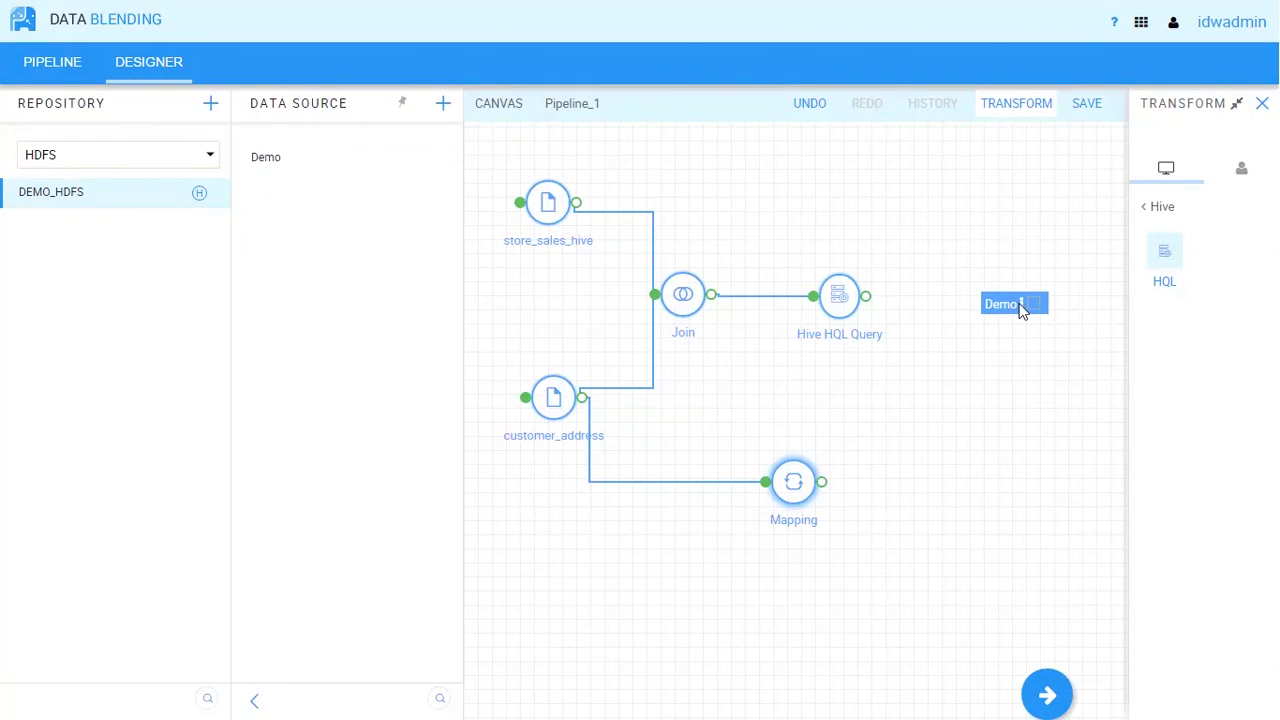
pyautogui.moveTo(1021, 310); pyautogui.dragTo(1021, 310)
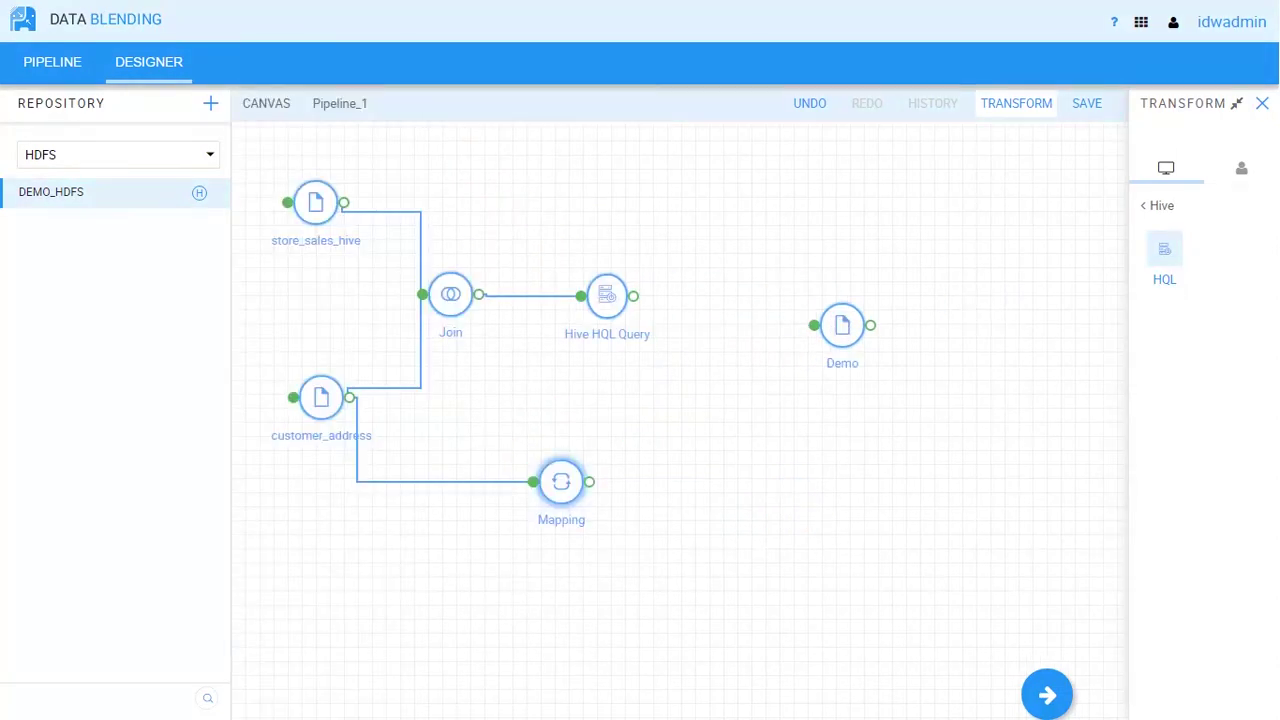
pyautogui.moveTo(633, 296); pyautogui.dragTo(814, 325)
# - Set the HQL query filtering ca_state to DC and HI, output DemoHQLOutput, and link Mapping to Demo
pyautogui.doubleClick(606, 295)
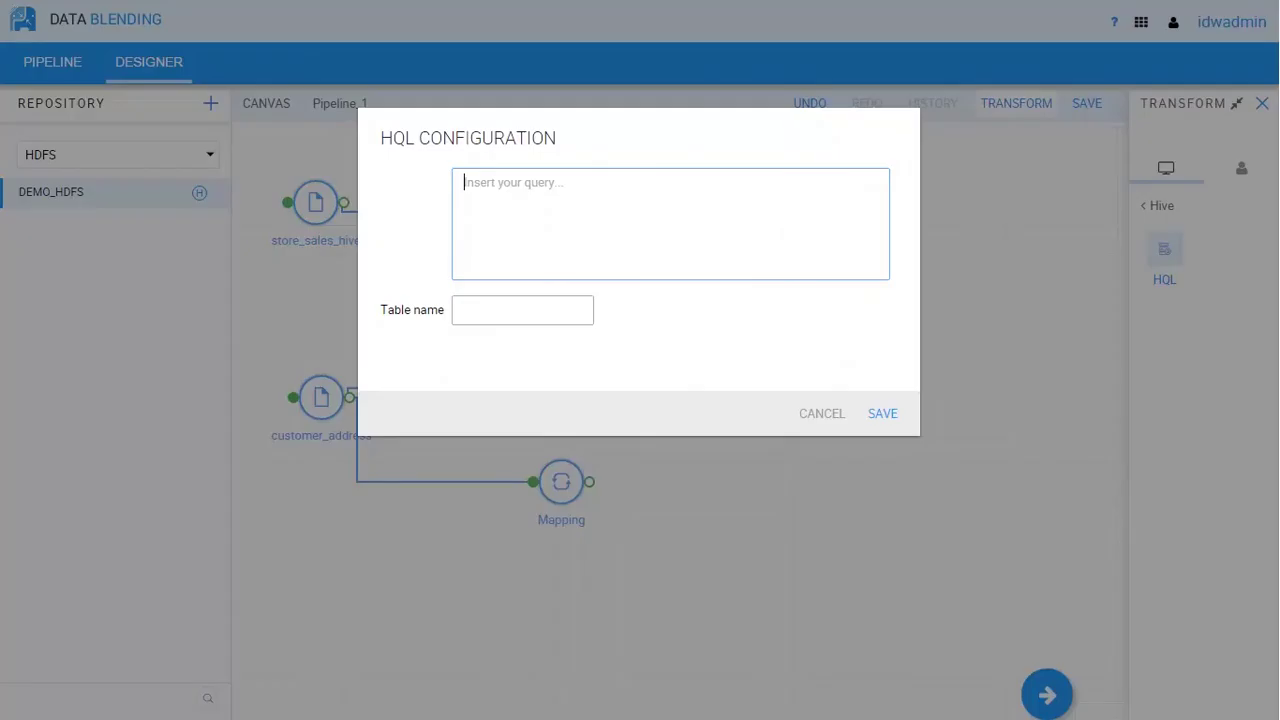
pyautogui.write("Select * from Demo where ca_state in ('DC','HI');JoinOutput")
pyautogui.write('1')
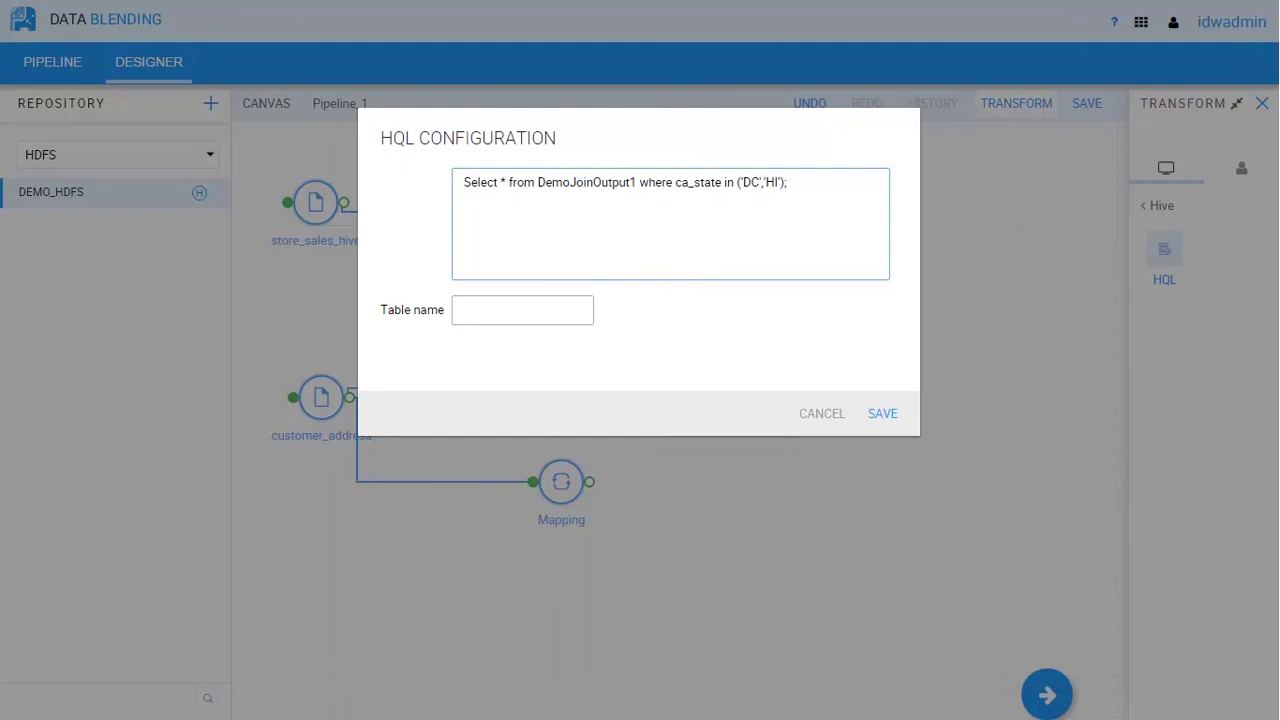
pyautogui.press('Tab')
pyautogui.write('DemoHQLOutput')
pyautogui.press('Return')
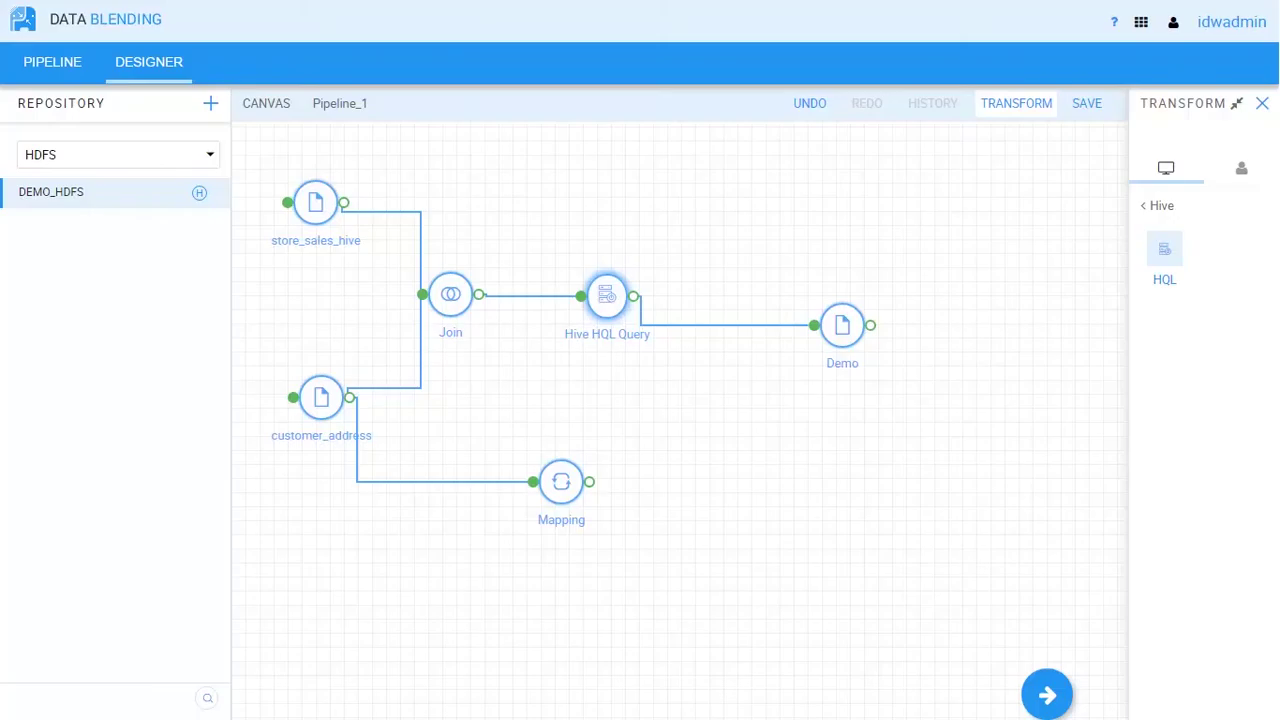
pyautogui.moveTo(589, 481)
pyautogui.mouseDown()
pyautogui.moveTo(815, 327)
pyautogui.moveTo(768, 372)
pyautogui.moveTo(721, 382)
pyautogui.mouseUp()
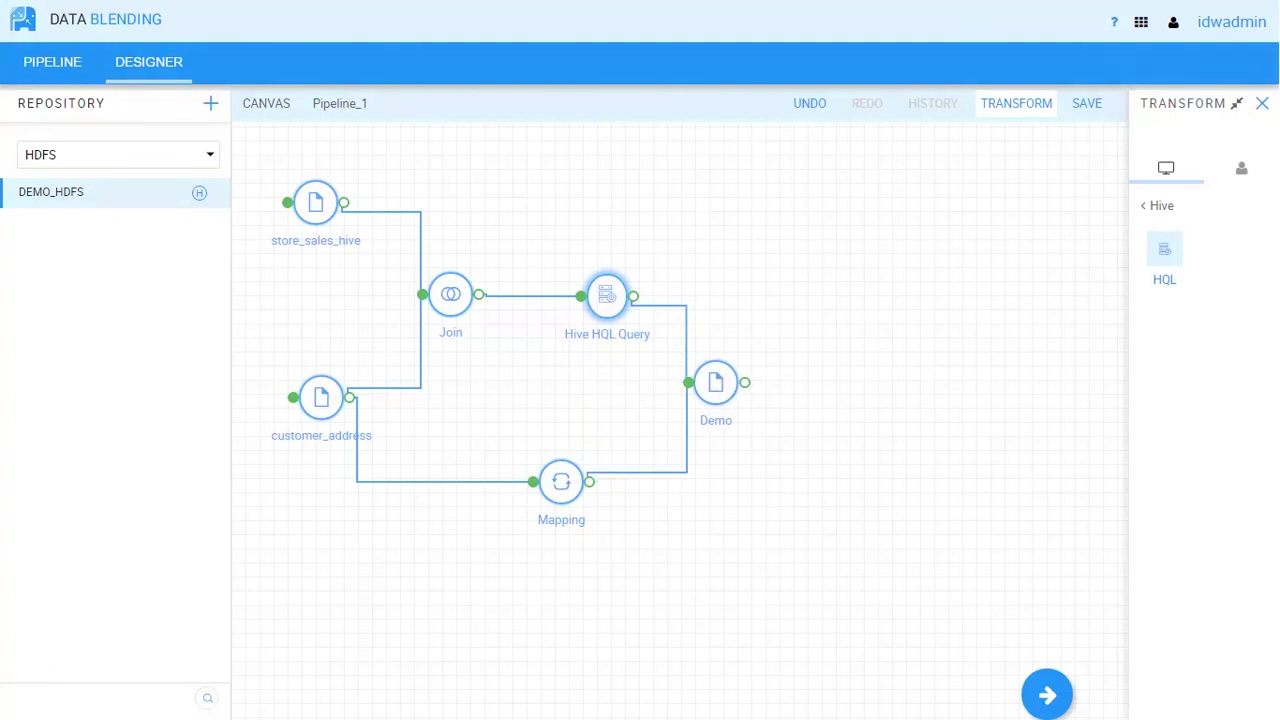
# - Rename the pipeline DemoPipeline1, save it, and publish it to the ready pipelines
pyautogui.write('DemoPipeline1')
pyautogui.press('Return')
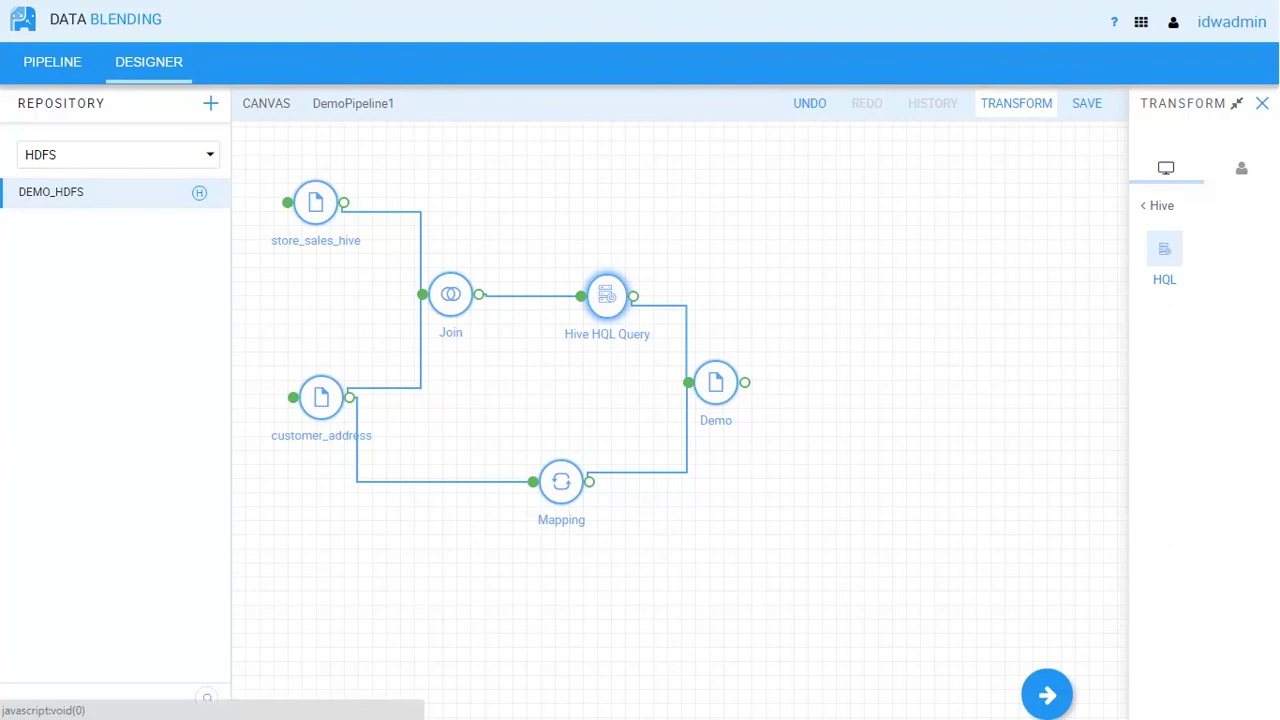
pyautogui.click(1016, 103)
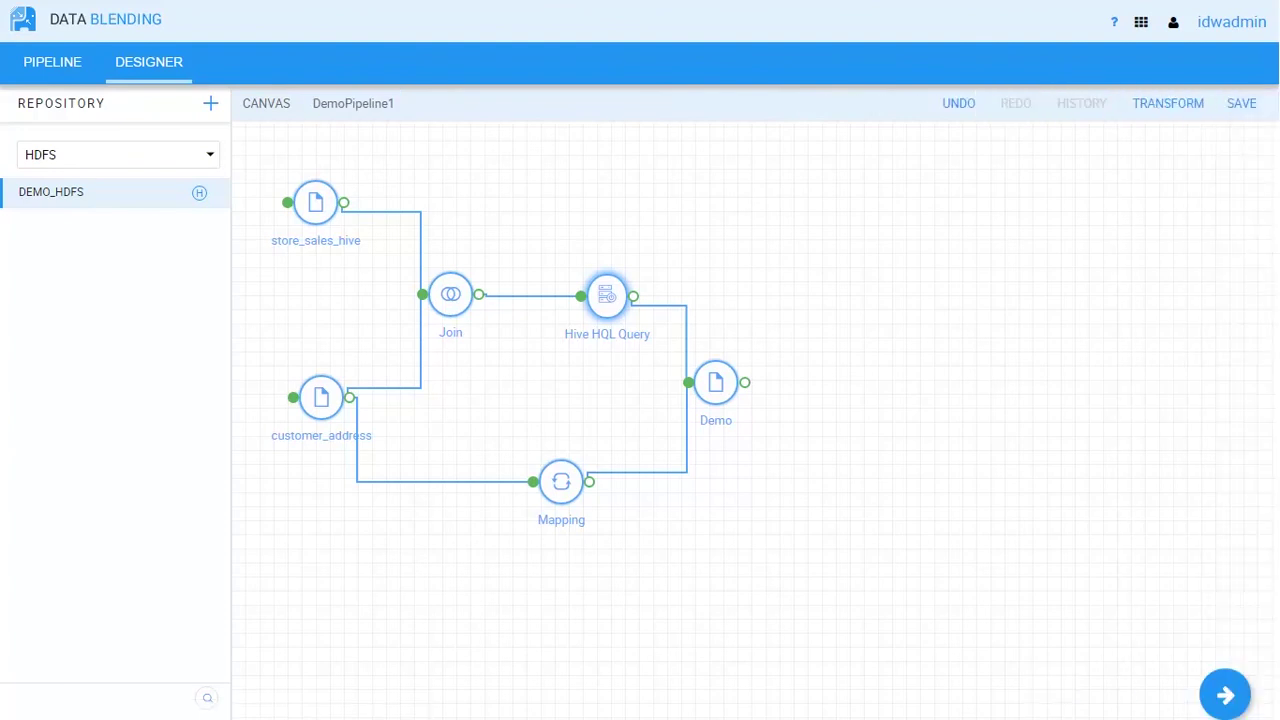
pyautogui.hotkey('ctrl', 's')
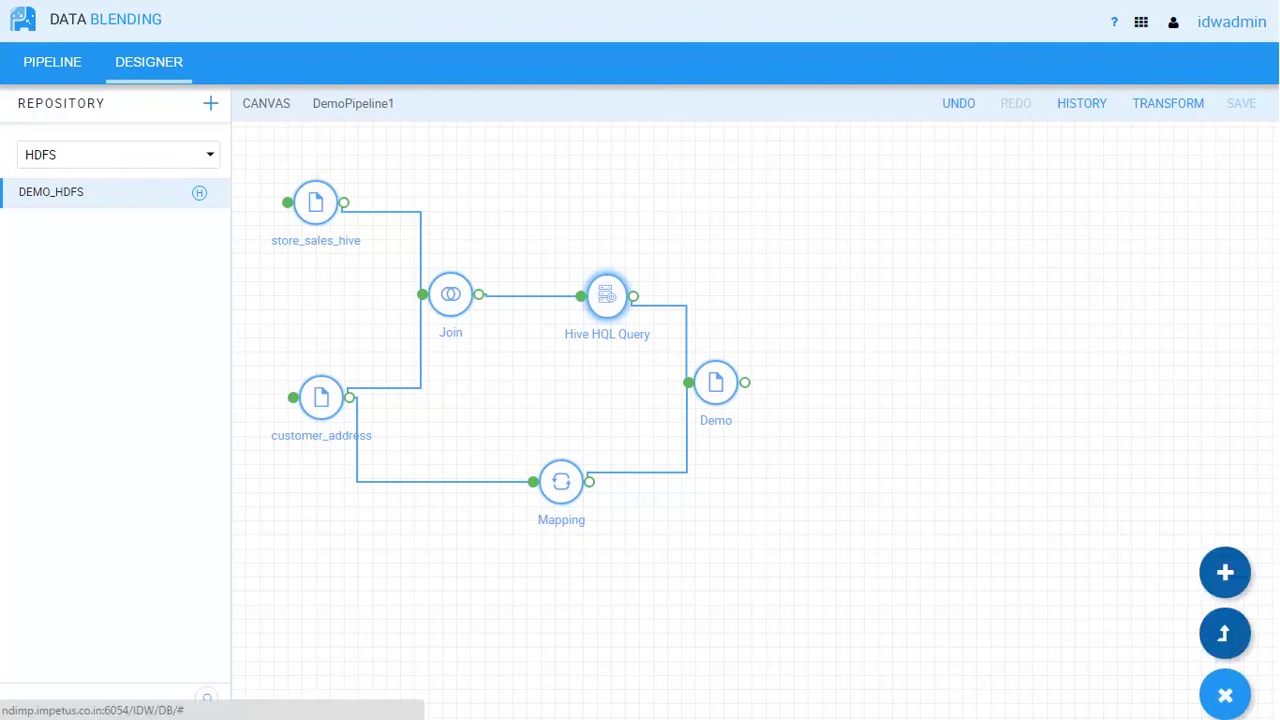
pyautogui.click(52, 61)
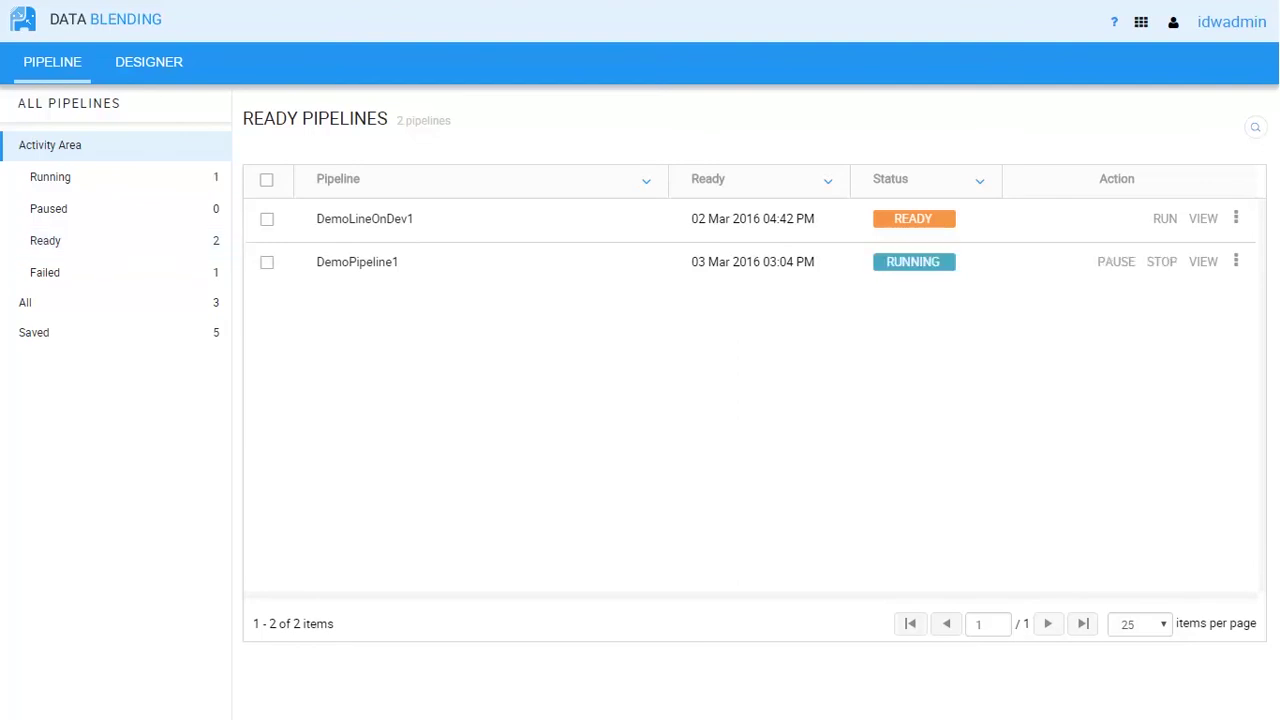
# - Check DemoPipeline1's graph among running pipelines, then search the saved pipelines for 'pipeline'
pyautogui.click(50, 176)
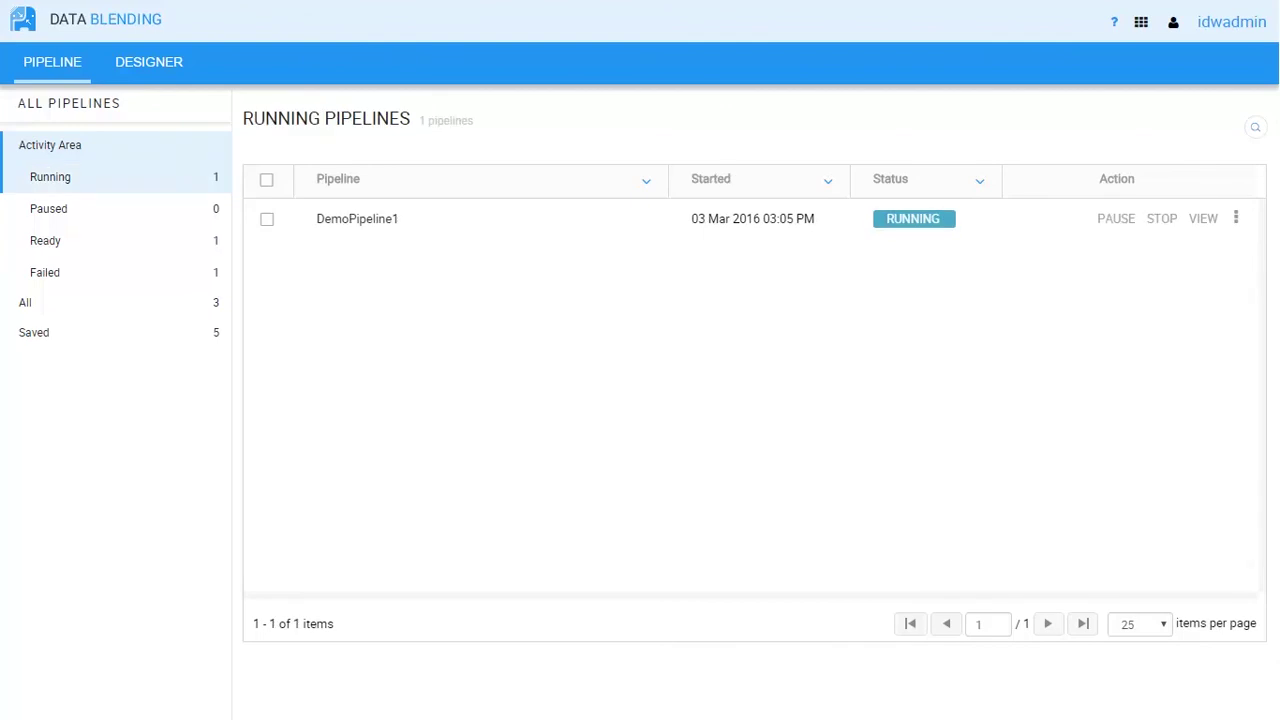
pyautogui.click(1203, 218)
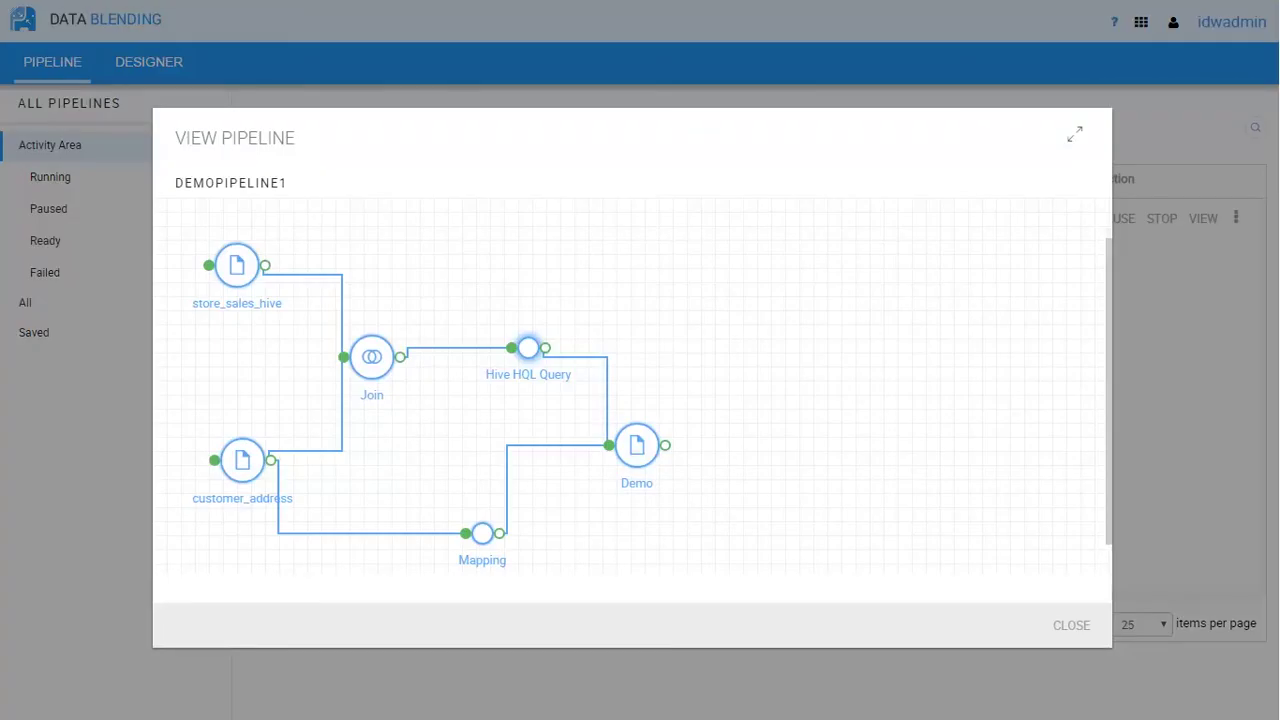
pyautogui.press('Escape')
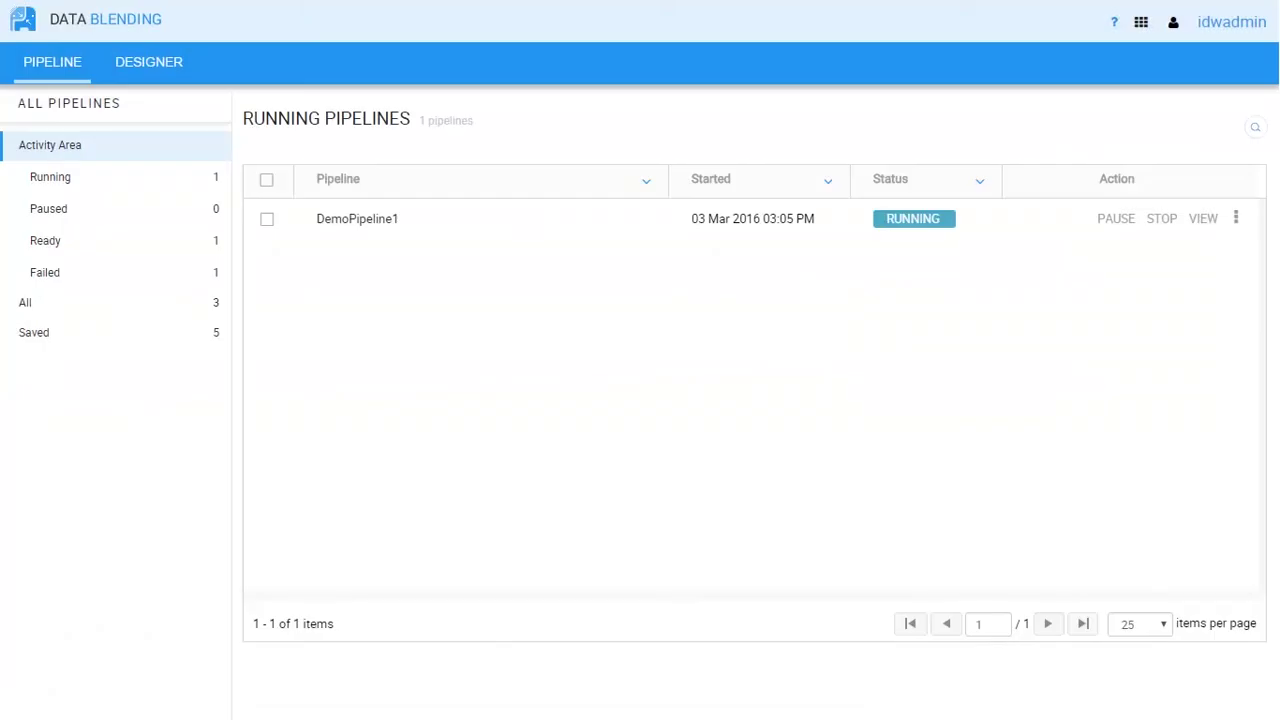
pyautogui.click(25, 302)
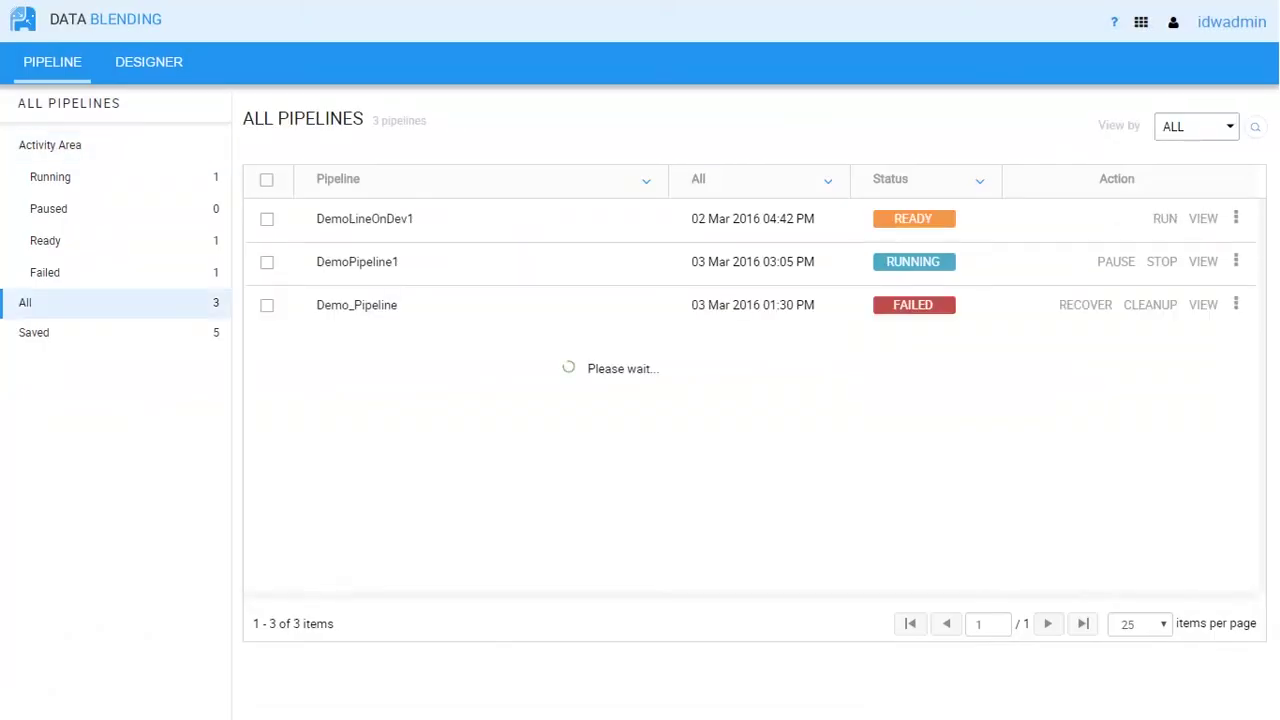
pyautogui.click(33, 332)
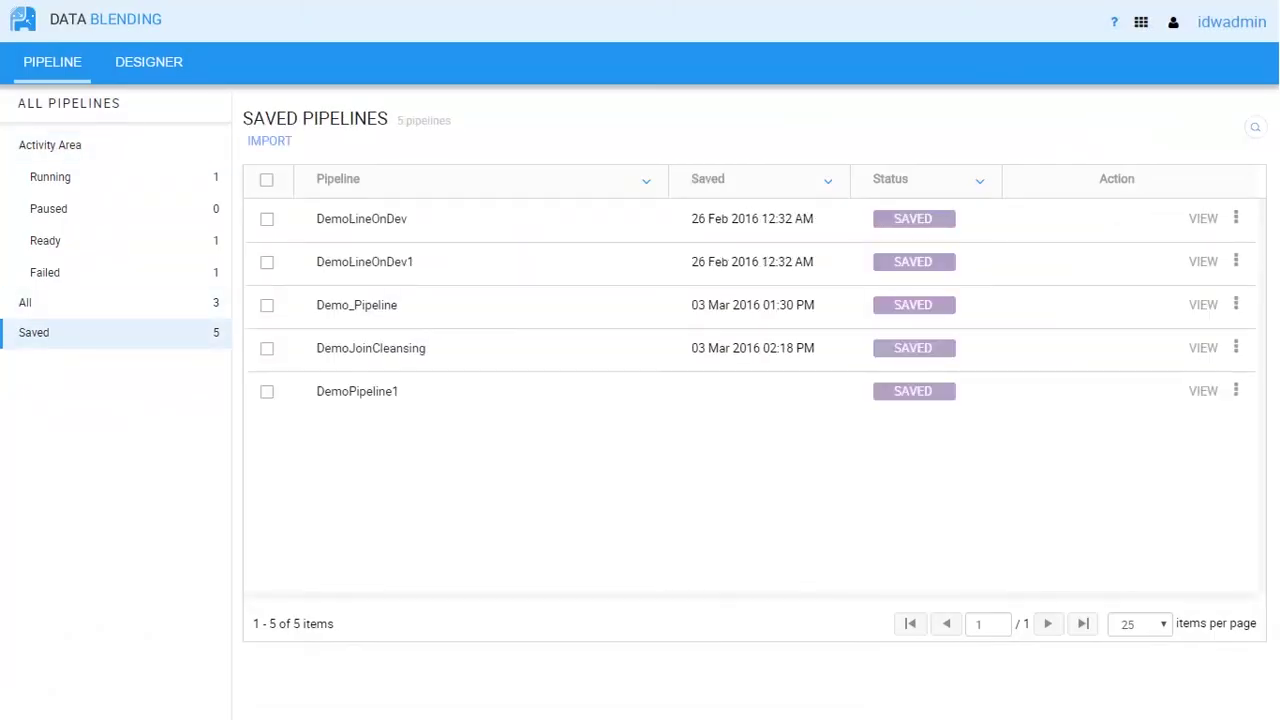
pyautogui.write('pipeline')
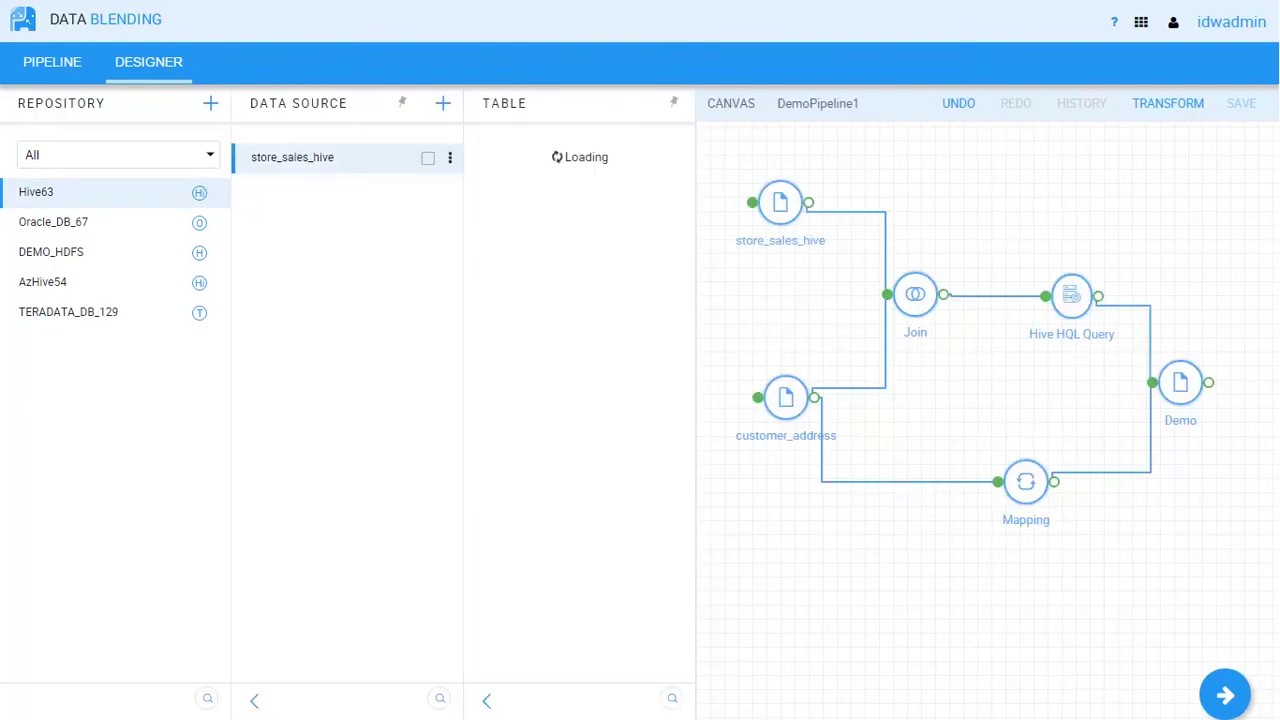
# - Add a join2016_4 table node between Mapping and Demo, position it below Mapping, and save
pyautogui.moveTo(540, 291); pyautogui.dragTo(1165, 480)
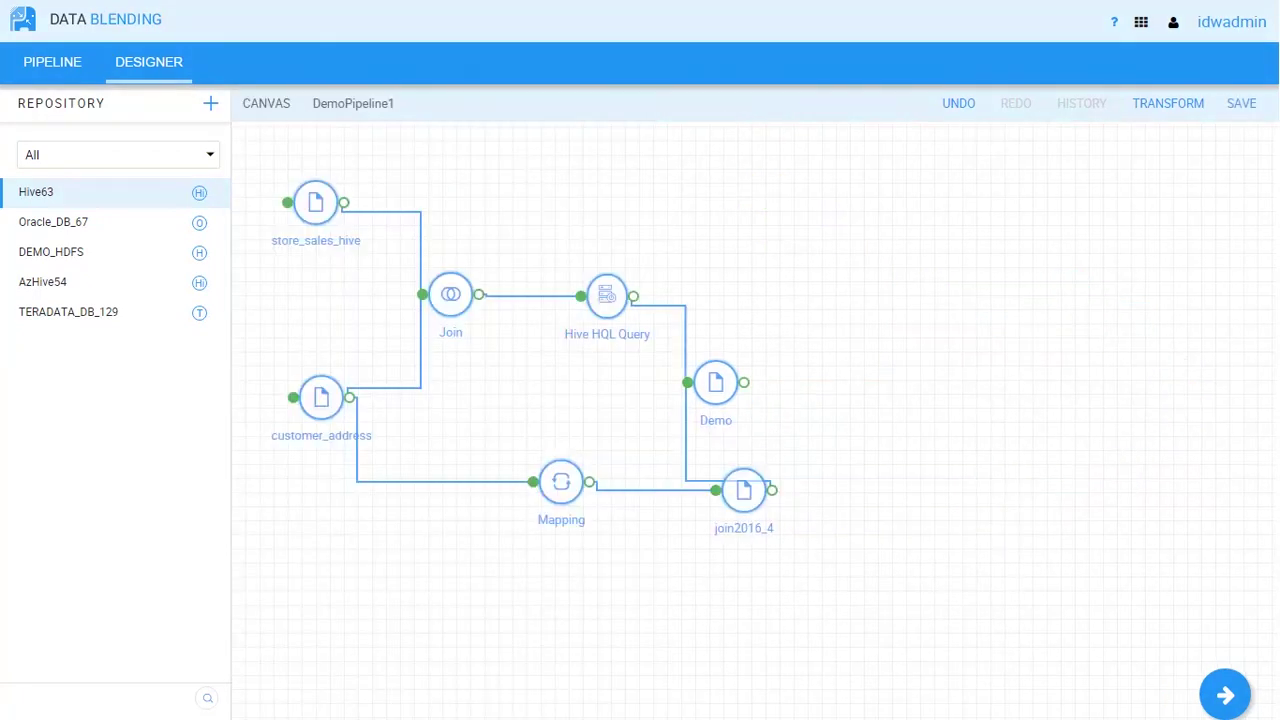
pyautogui.moveTo(742, 508); pyautogui.dragTo(730, 532)
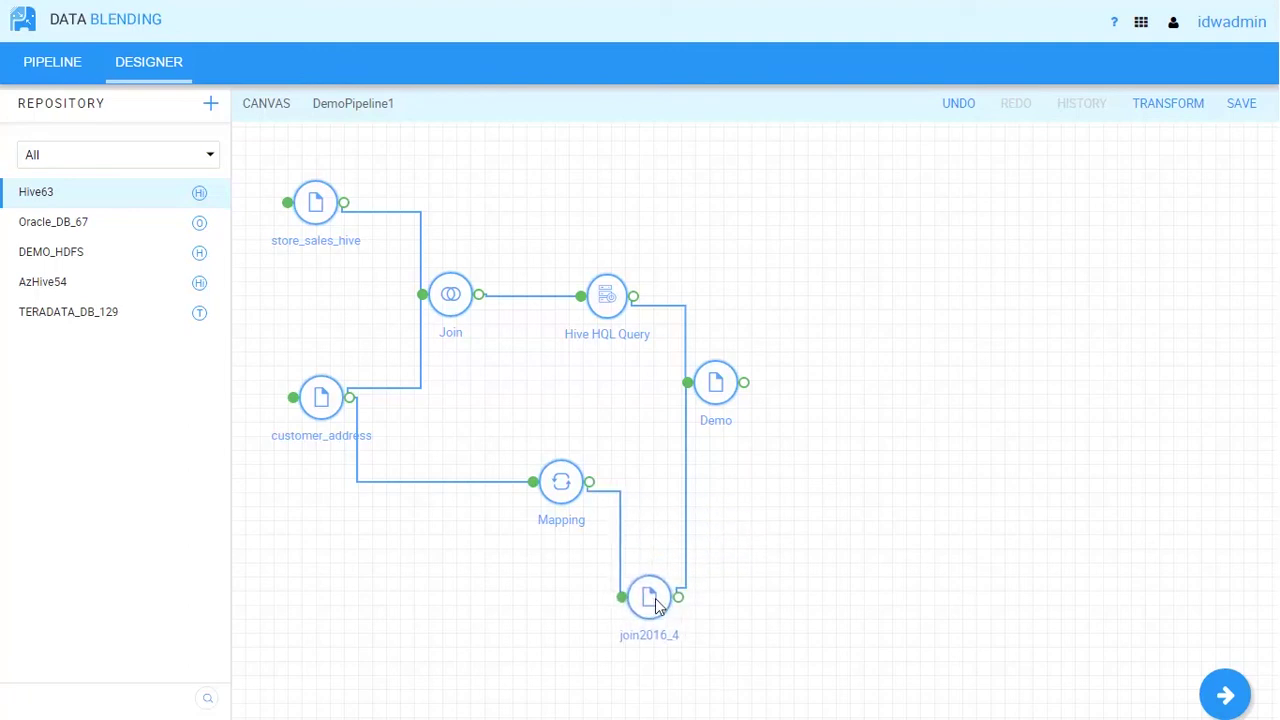
pyautogui.moveTo(730, 532); pyautogui.dragTo(658, 615)
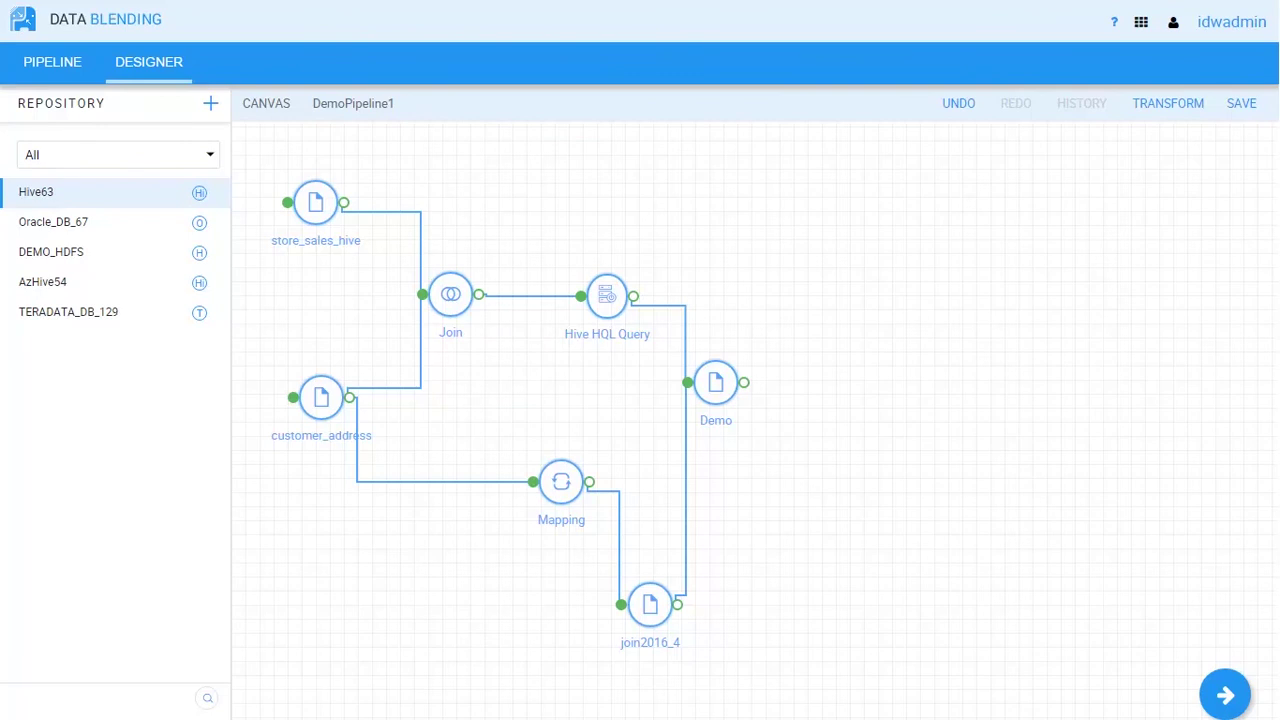
pyautogui.hotkey('ctrl', 's')
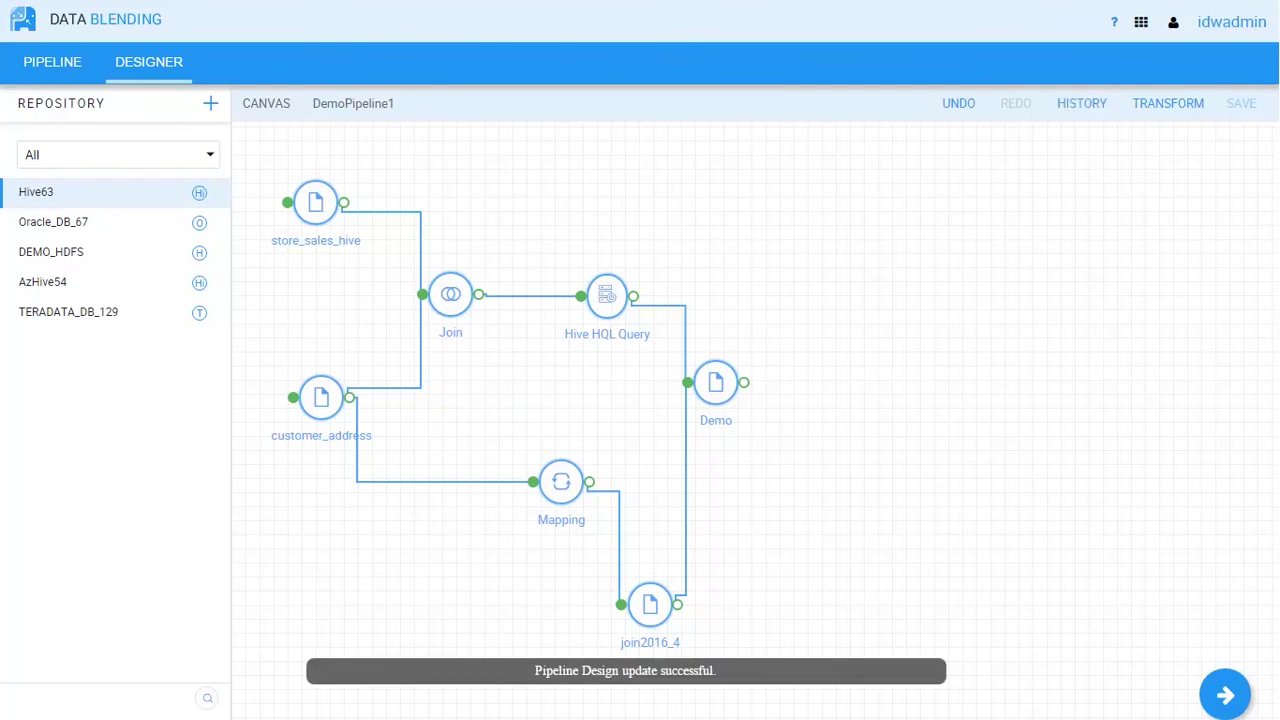
# - Check DemoPipeline1's save history, then undo the last canvas change
pyautogui.click(1081, 103)
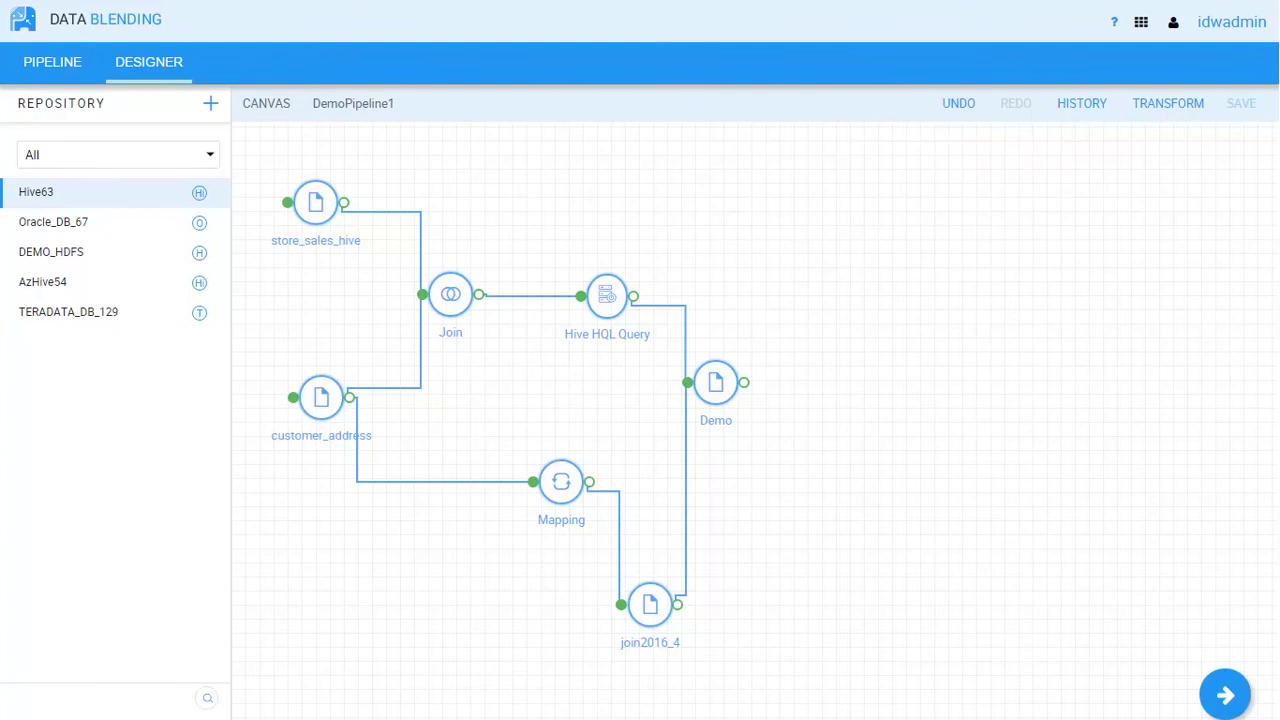
pyautogui.click(958, 103)
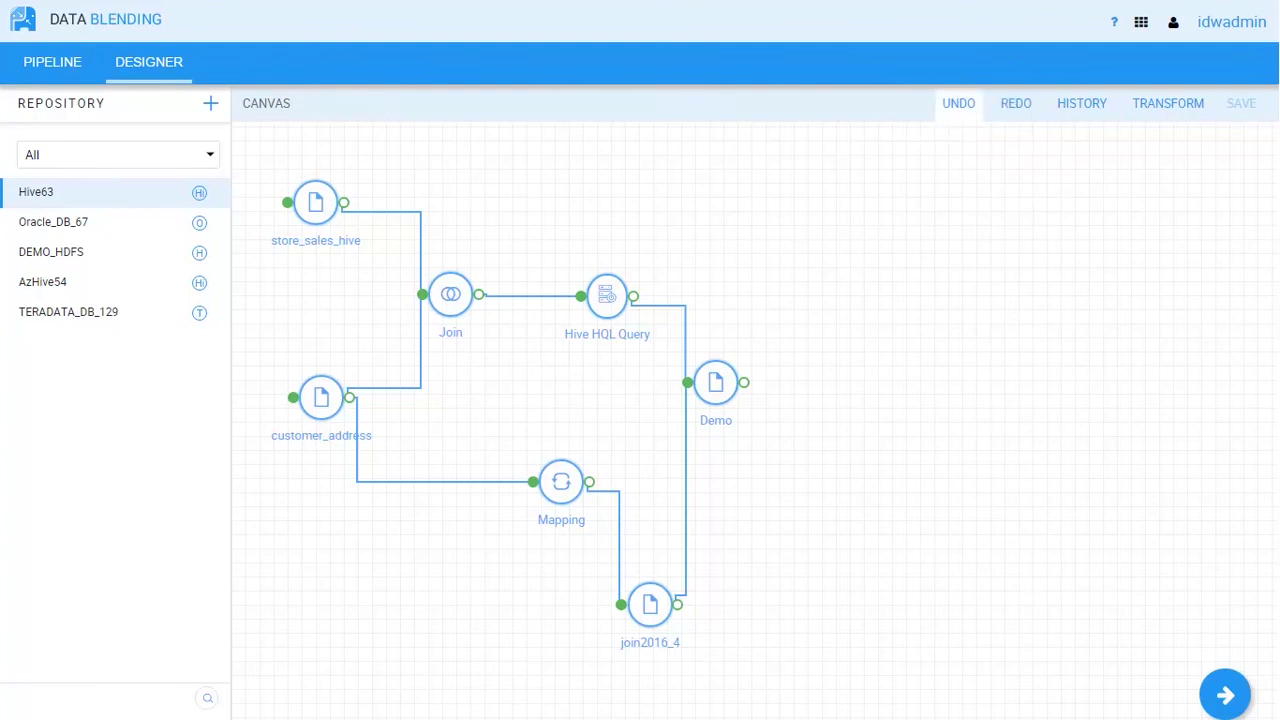